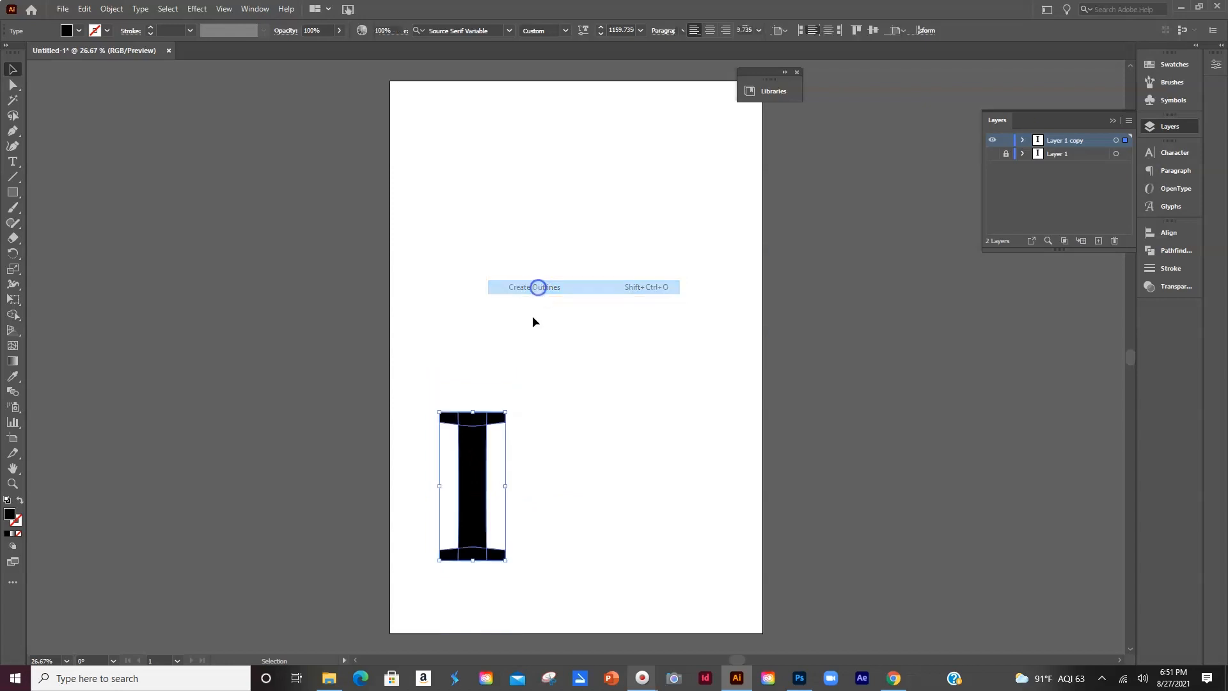
# Step: Enlarge the outlined letter I to about 16.35 × 36.5 in and unite its overlapping shapes into one path
pyautogui.moveTo(506, 412); pyautogui.dragTo(689, 102)
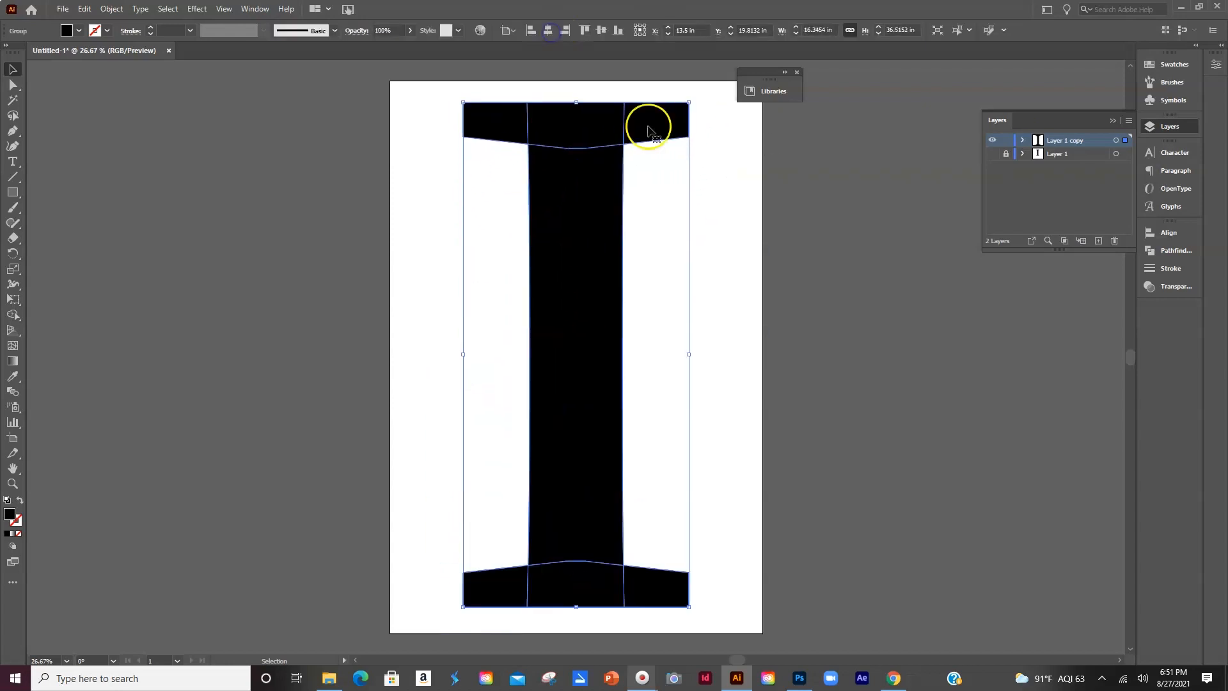
pyautogui.click(1174, 250)
pyautogui.click(1001, 261)
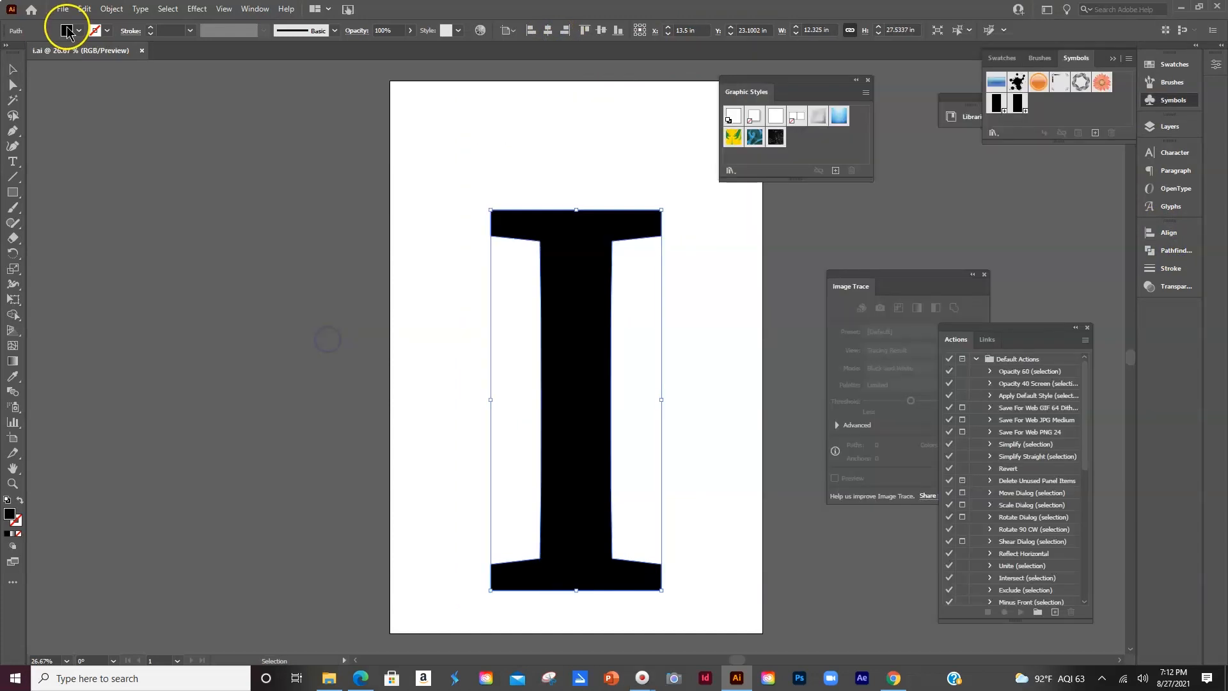
# Step: Fill the united letter I with a medium gray swatch
pyautogui.click(66, 31)
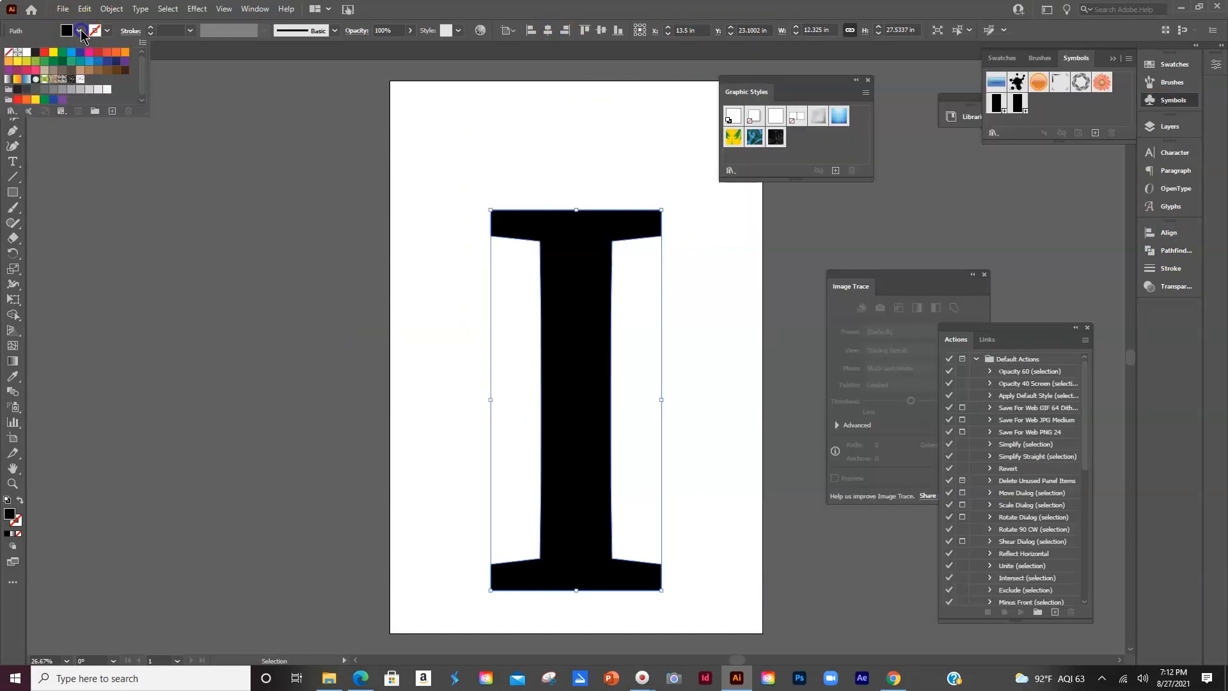
pyautogui.click(55, 89)
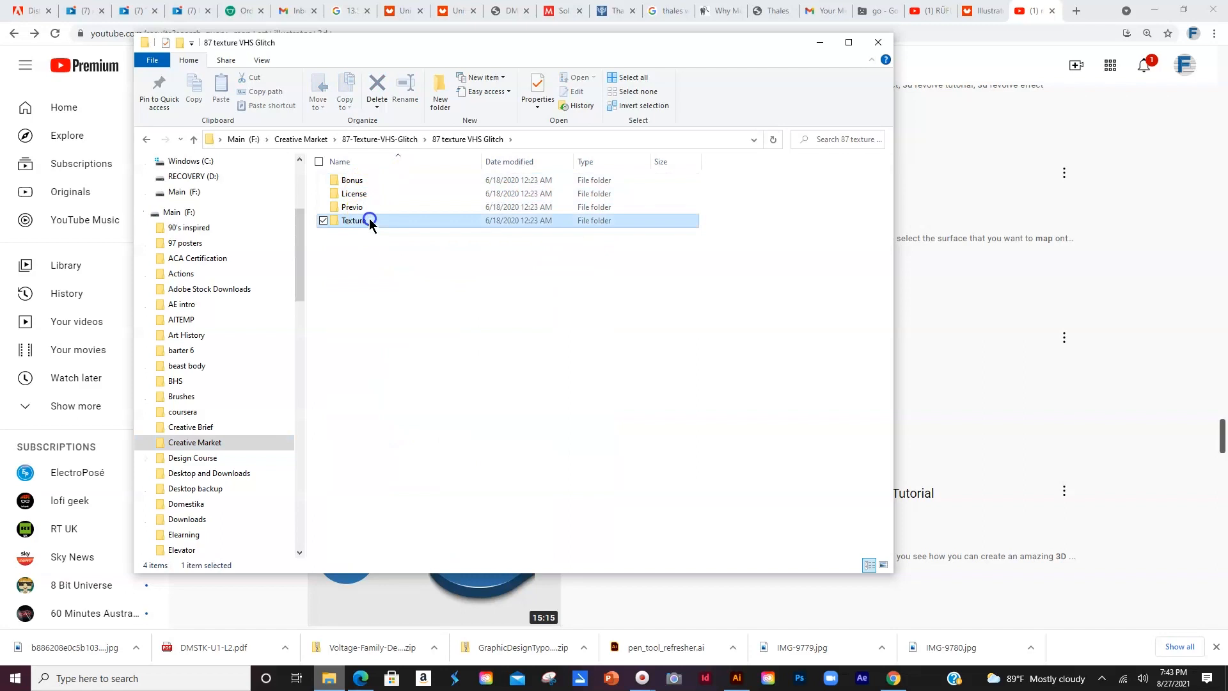
# Step: Place Texture VHS76 from the VHS glitch Texture folder into the letter document and rotate the image 90 degrees
pyautogui.doubleClick(367, 218)
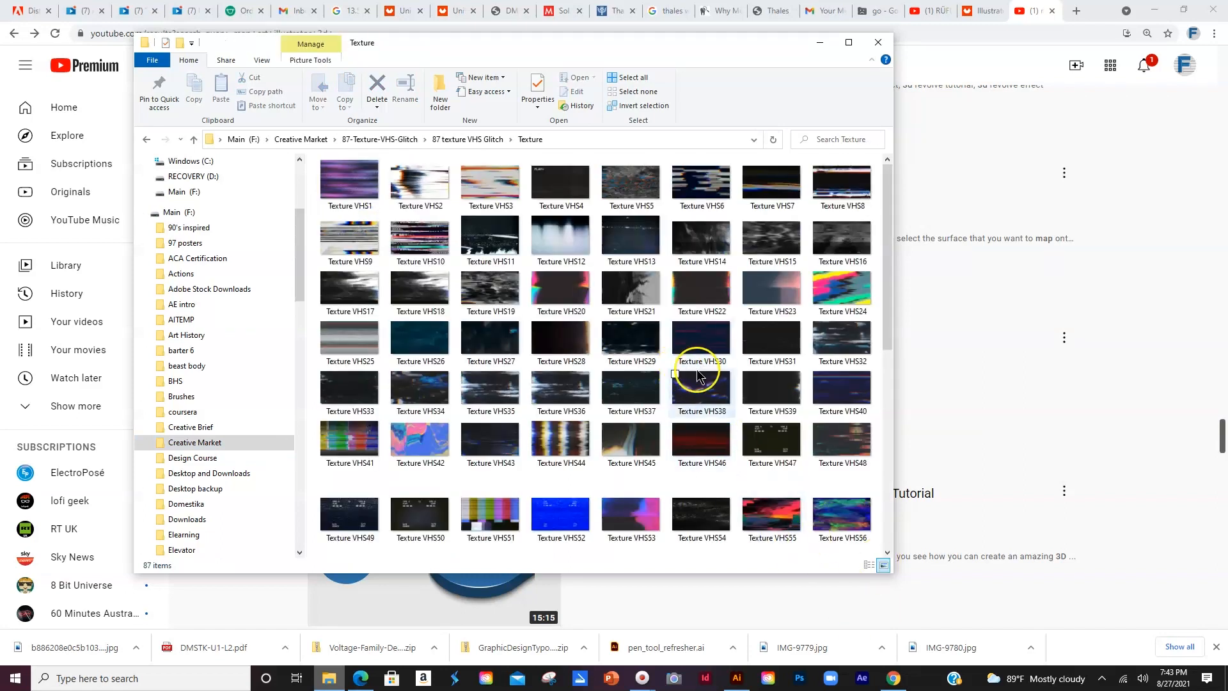
pyautogui.scroll(-5, 691, 390)
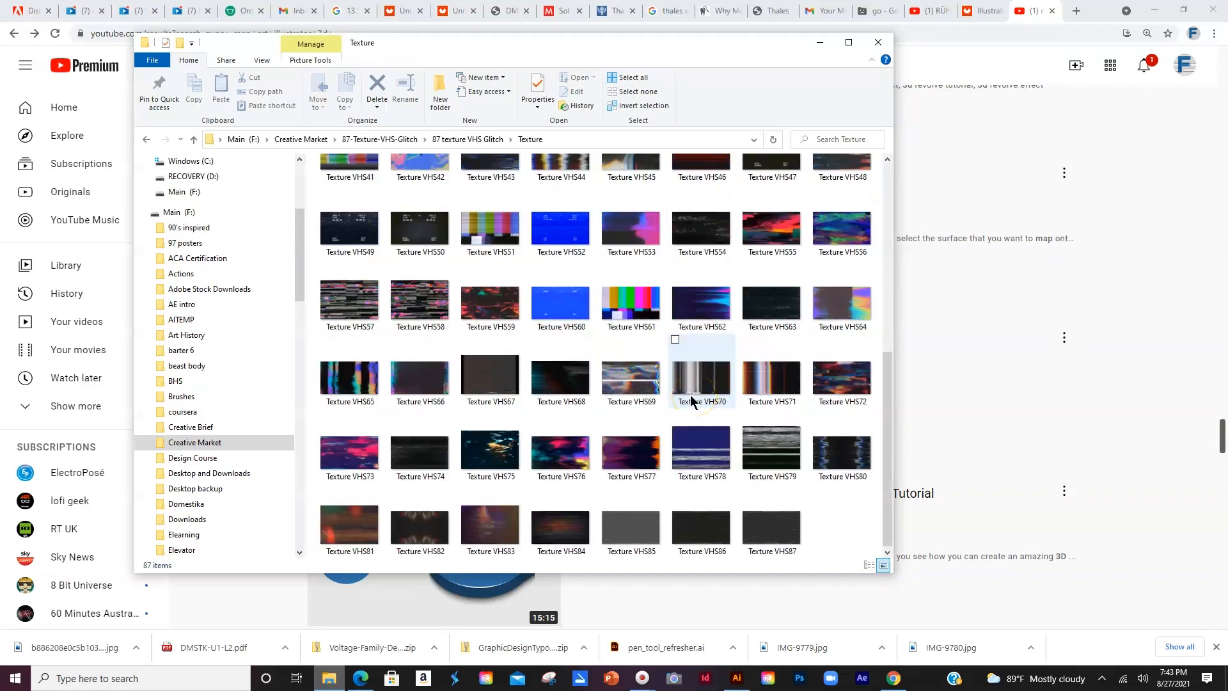
pyautogui.click(563, 480)
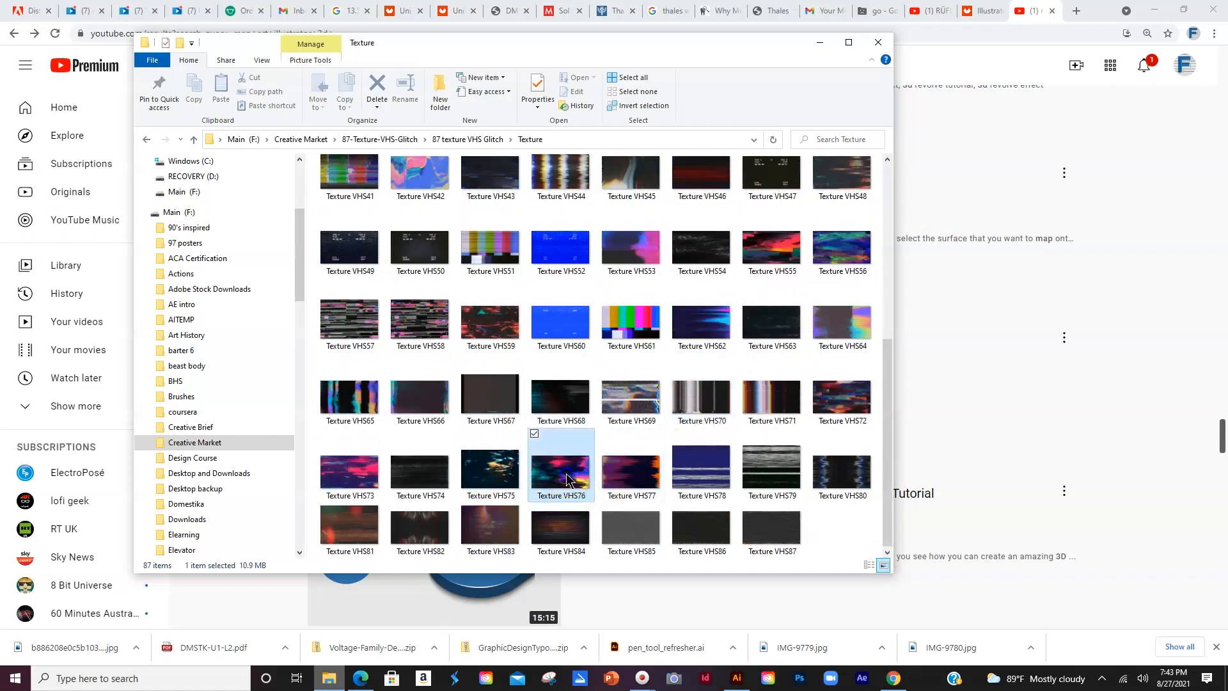
pyautogui.moveTo(562, 480); pyautogui.dragTo(243, 351)
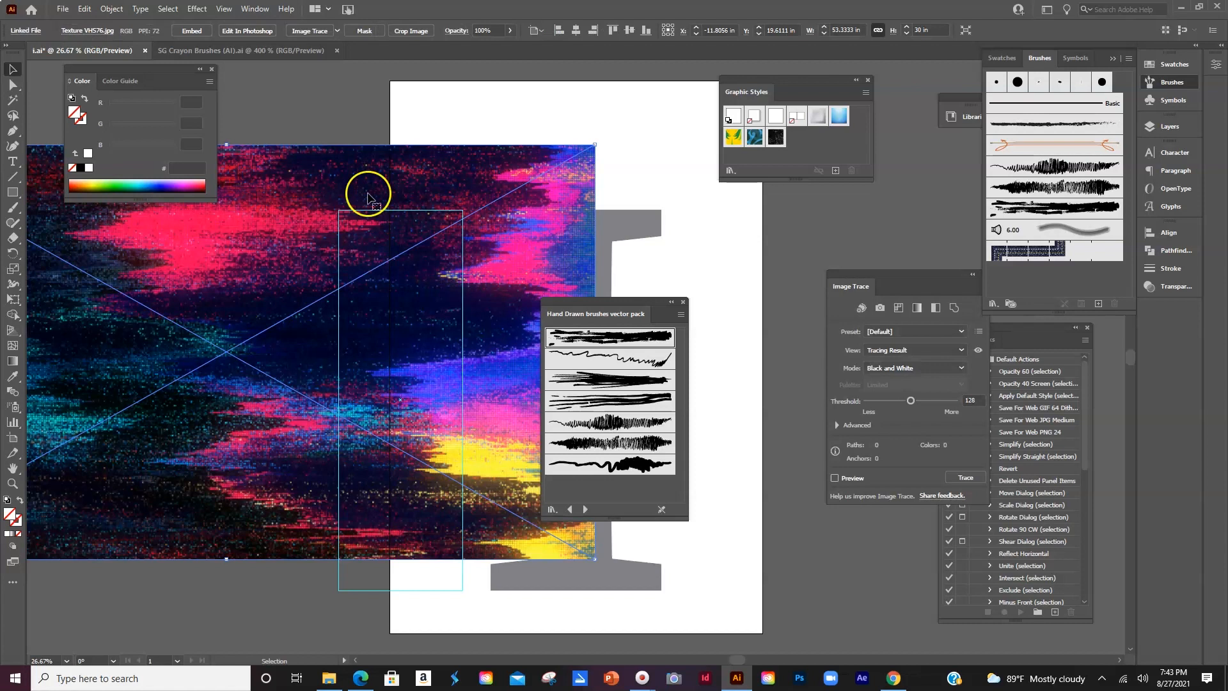
pyautogui.moveTo(604, 144)
pyautogui.mouseDown()
pyautogui.moveTo(465, 433)
pyautogui.moveTo(279, 595)
pyautogui.mouseUp()
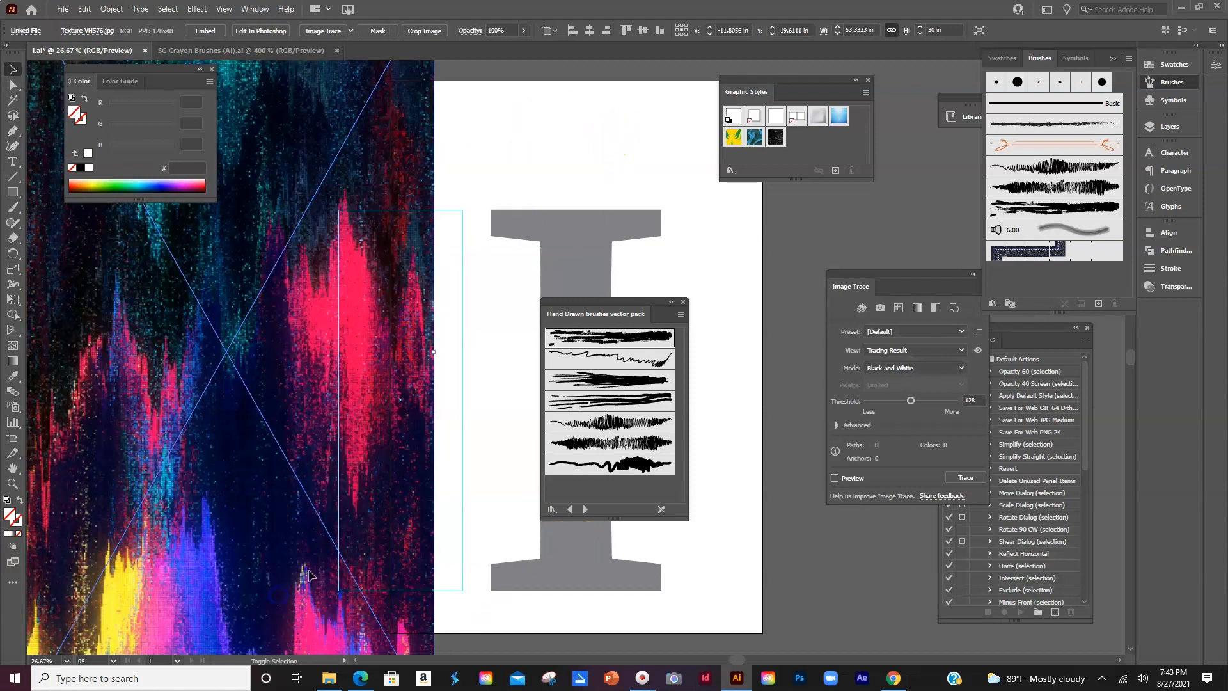
# Step: Embed the linked Texture VHS76.jpg image in the document
pyautogui.click(744, 259)
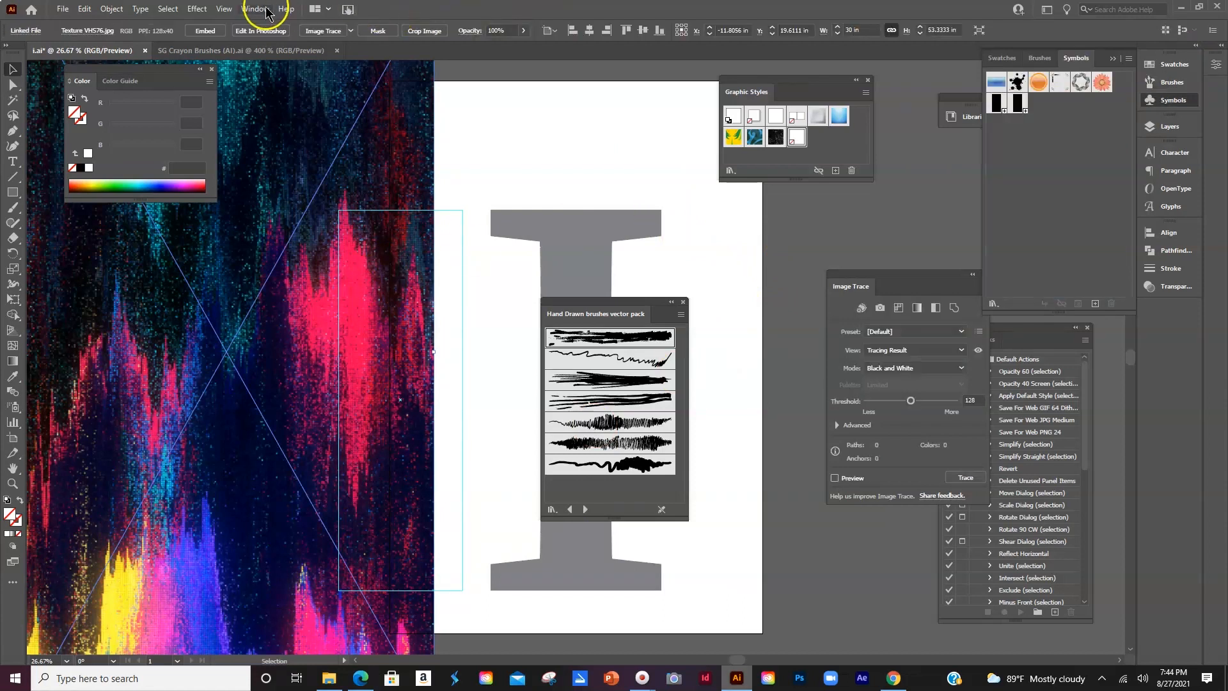
pyautogui.click(254, 9)
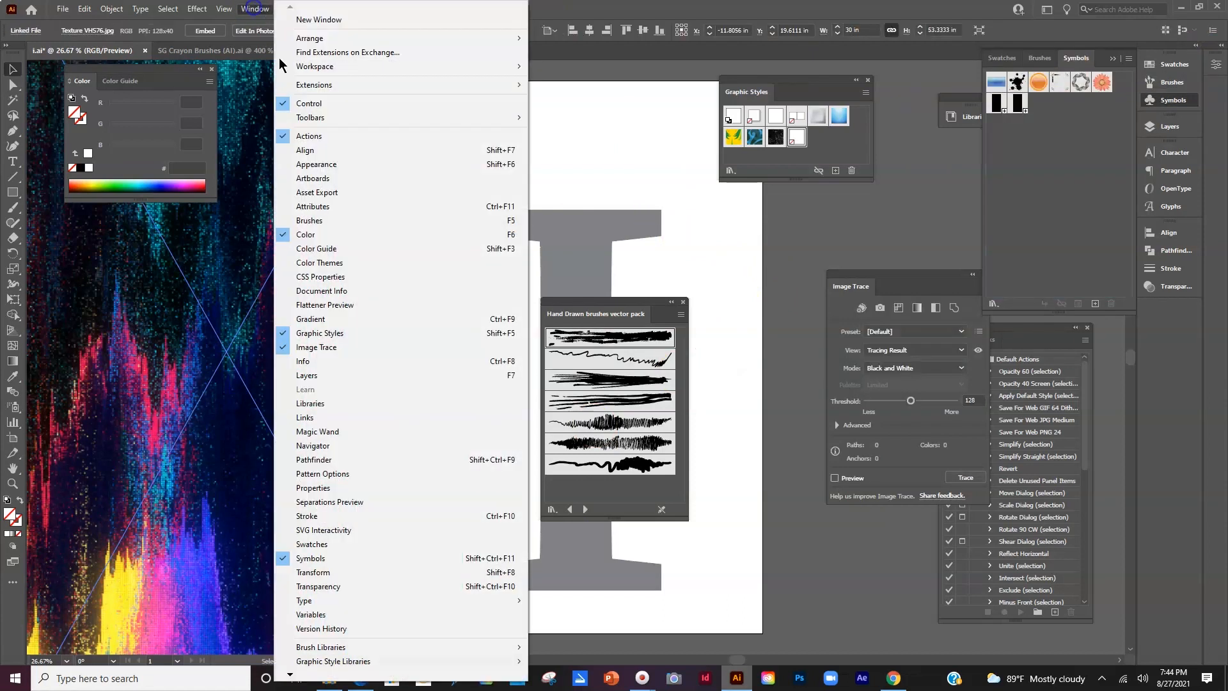
pyautogui.click(320, 416)
pyautogui.click(1021, 367)
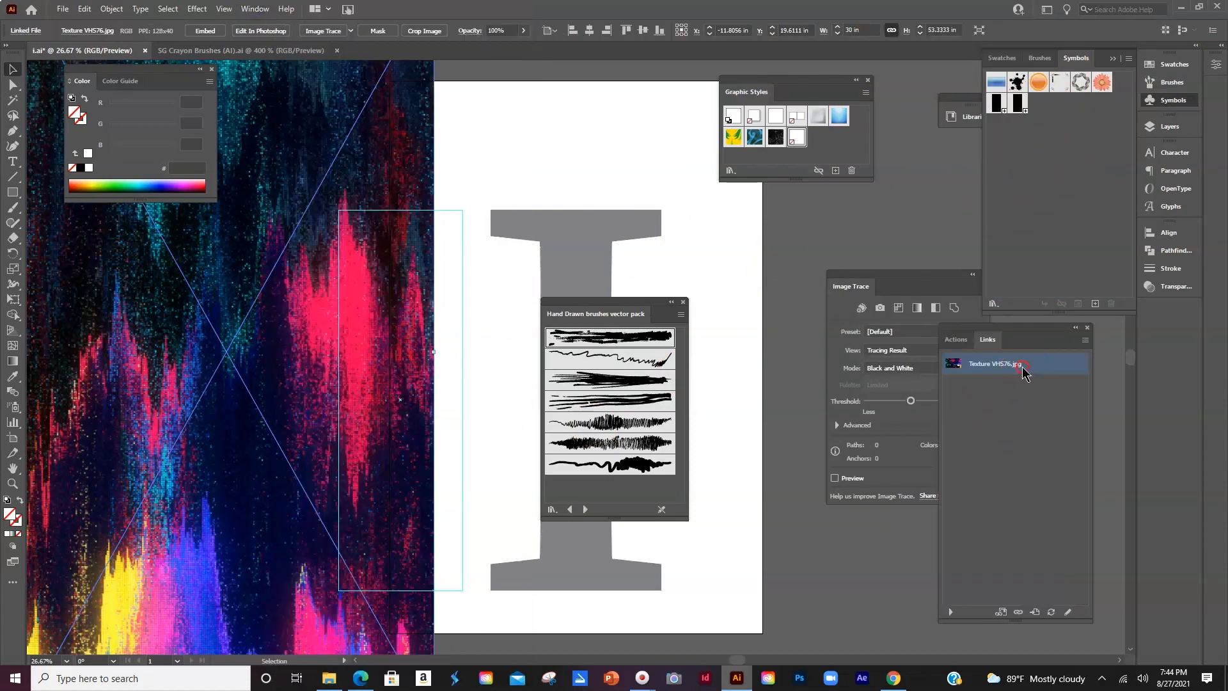
pyautogui.click(1085, 340)
pyautogui.click(999, 447)
# Step: Save the embedded texture as a dynamic movie clip symbol named glitch 2 and delete its instance from the canvas
pyautogui.moveTo(356, 277); pyautogui.dragTo(1041, 117)
pyautogui.write('glitch 2')
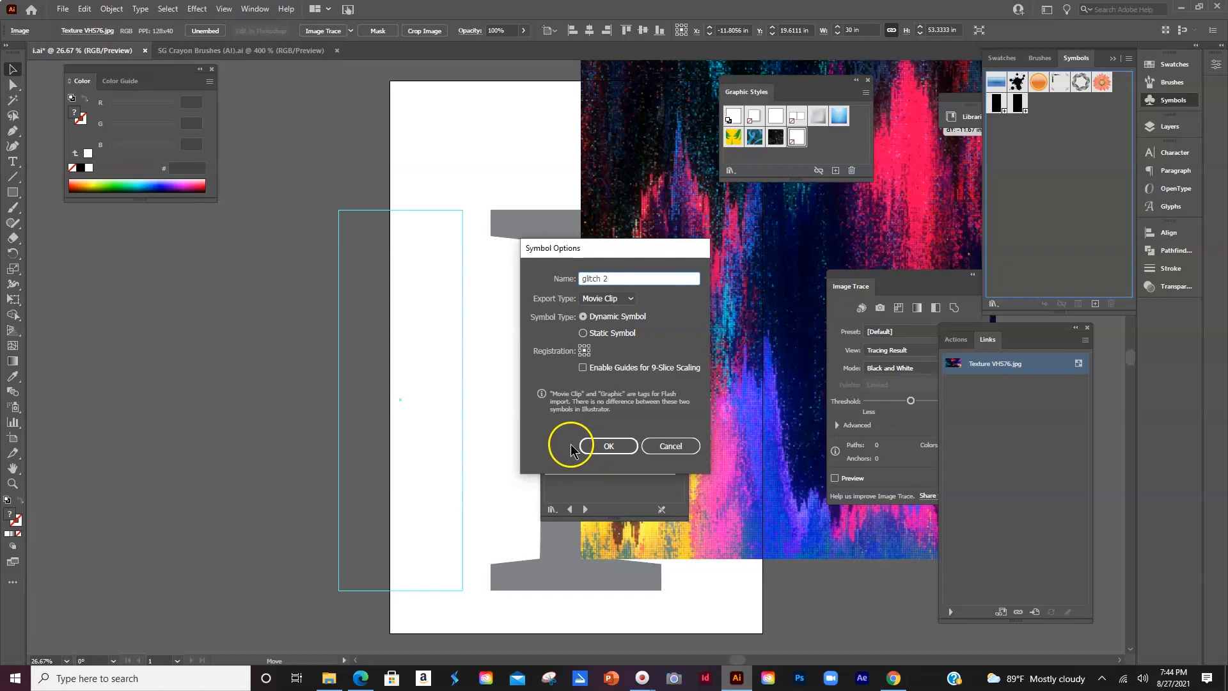
pyautogui.click(582, 446)
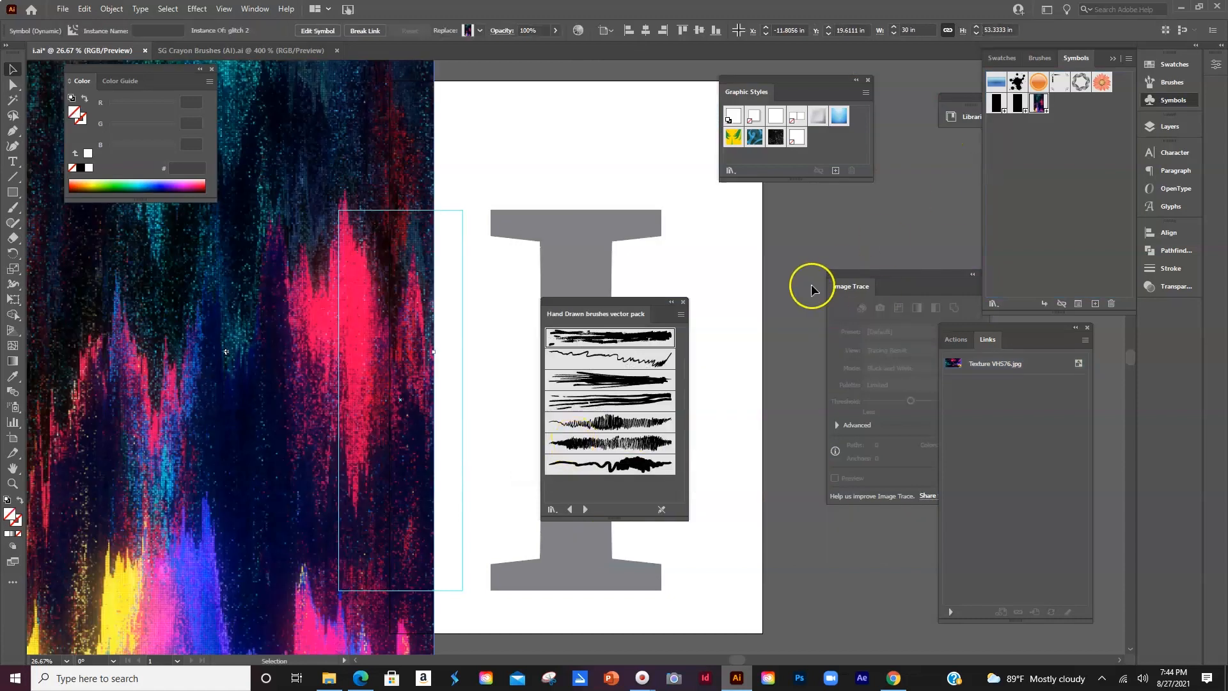
pyautogui.press('Delete')
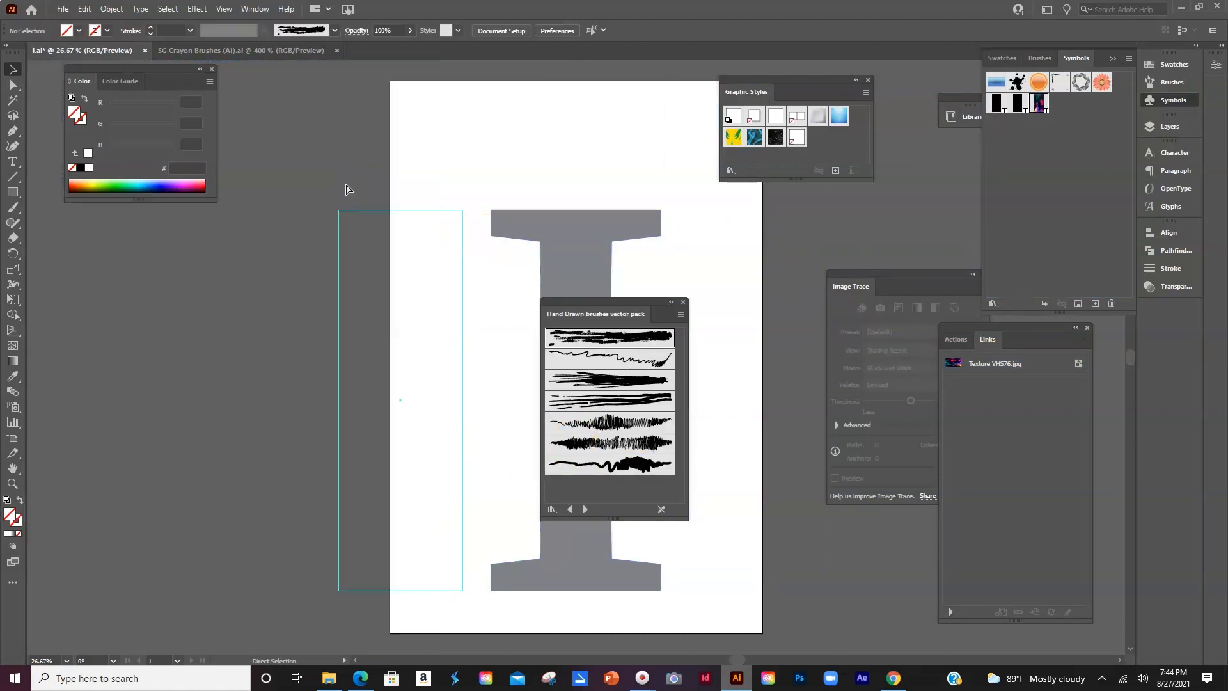
# Step: Apply 3D Extrude & Bevel to the gray letter I with an extrude depth of about 634 pt
pyautogui.hotkey('ctrl', '-')
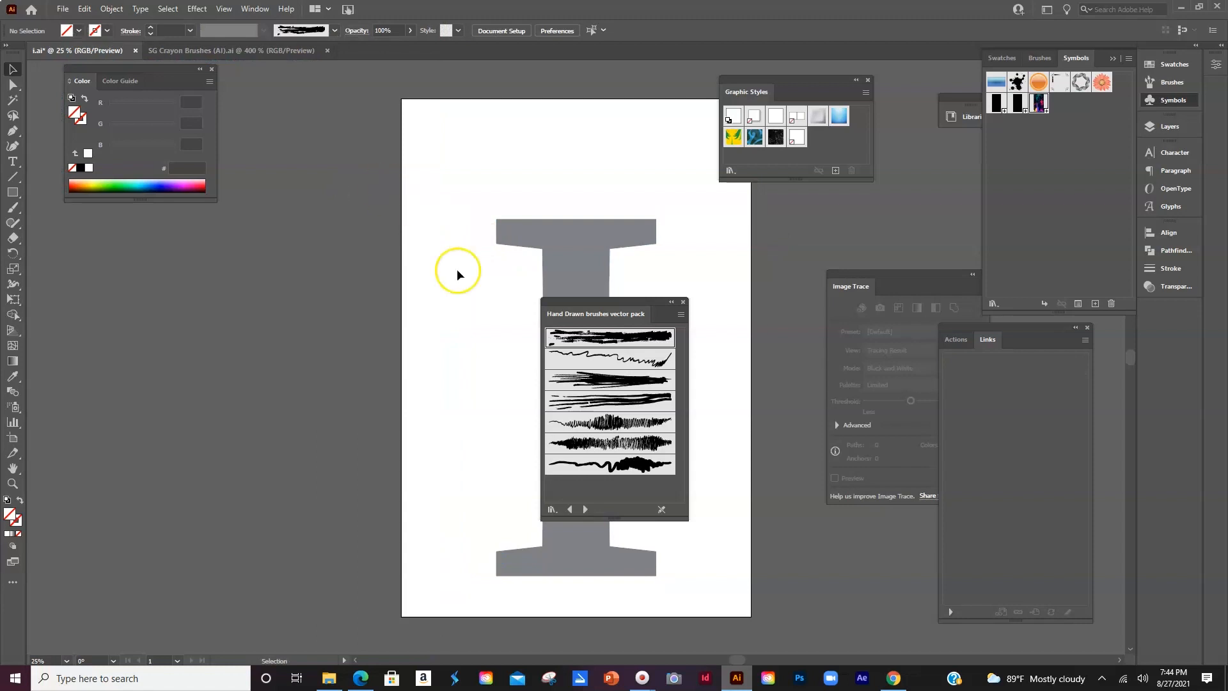
pyautogui.moveTo(570, 300); pyautogui.dragTo(149, 293)
pyautogui.click(517, 298)
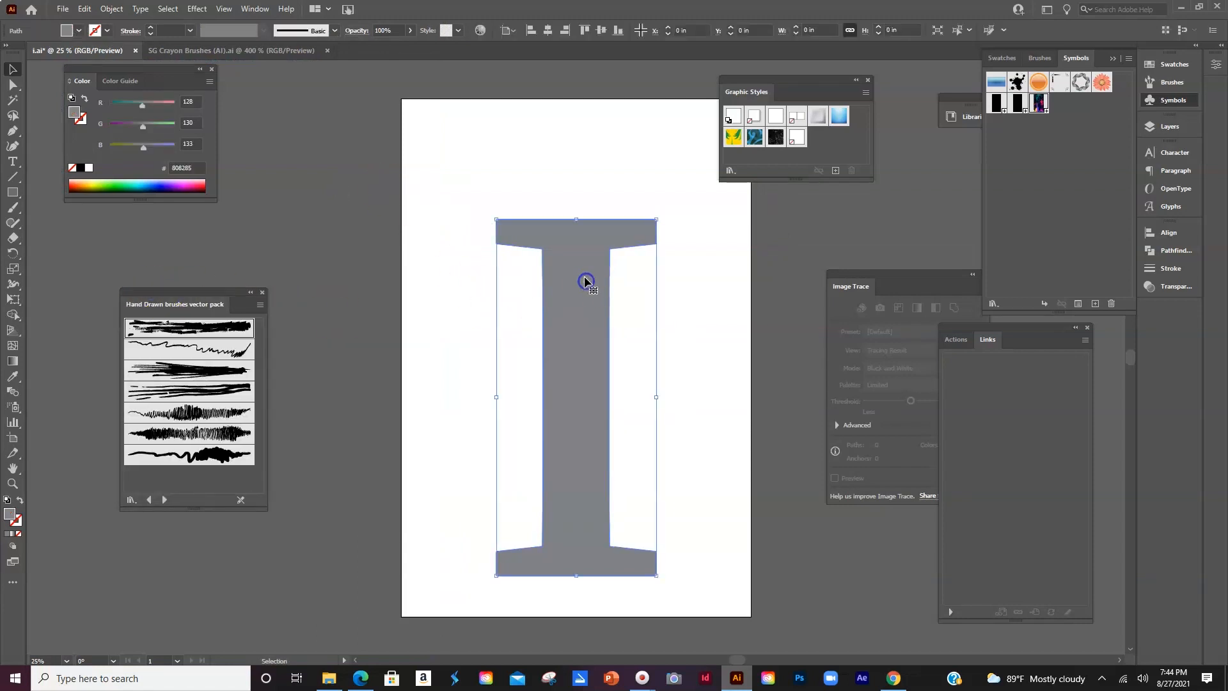
pyautogui.click(196, 8)
pyautogui.moveTo(224, 82)
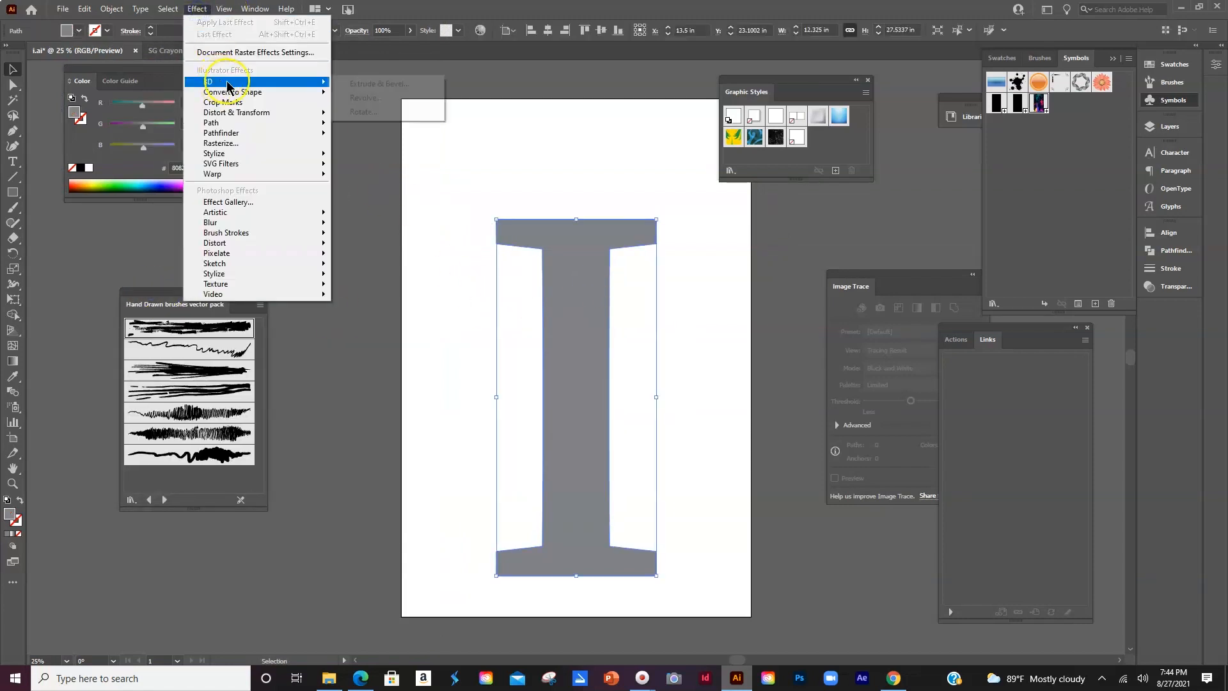
pyautogui.click(380, 83)
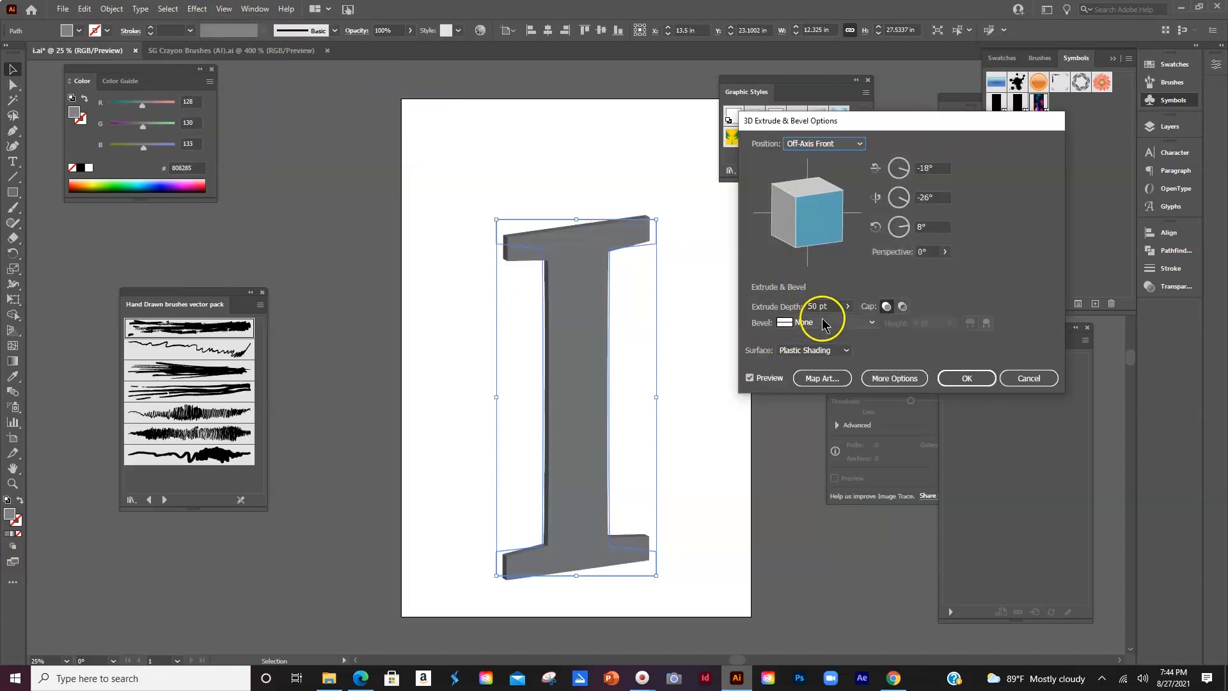
pyautogui.click(848, 306)
pyautogui.click(801, 322)
pyautogui.moveTo(804, 326); pyautogui.dragTo(814, 328)
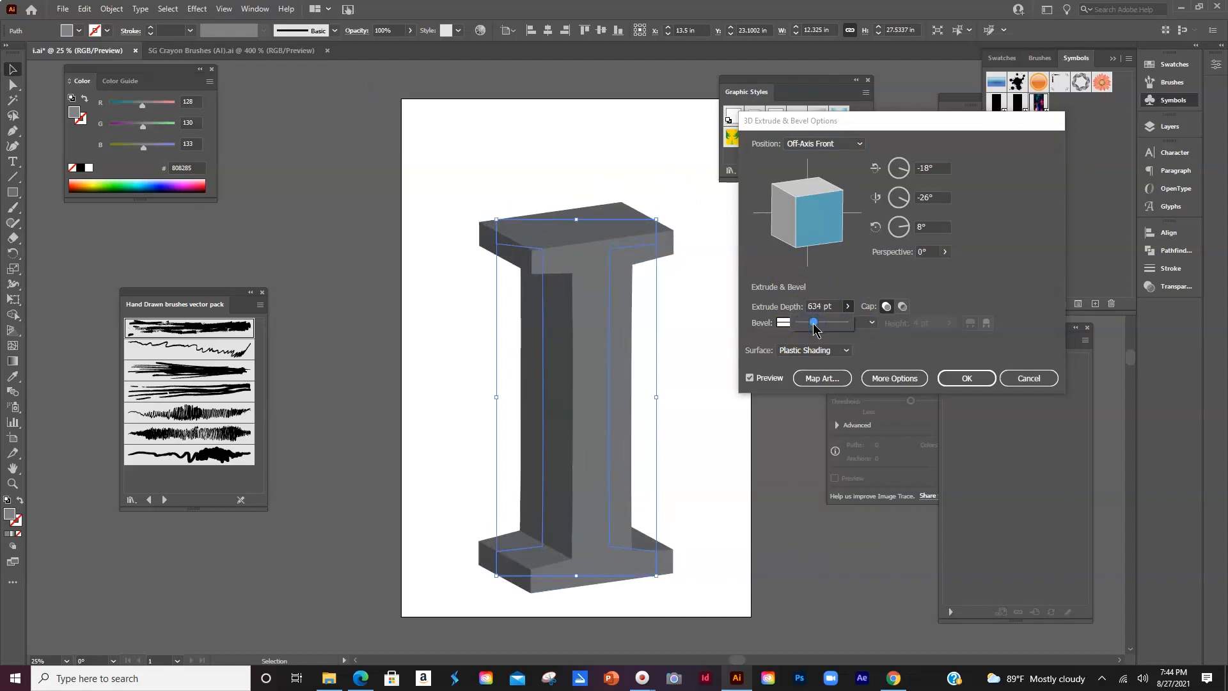
# Step: Try the Off-Axis Back, Left and Right positions, settle on Isometric Left, and set the extrude depth to about 496 pt
pyautogui.click(857, 143)
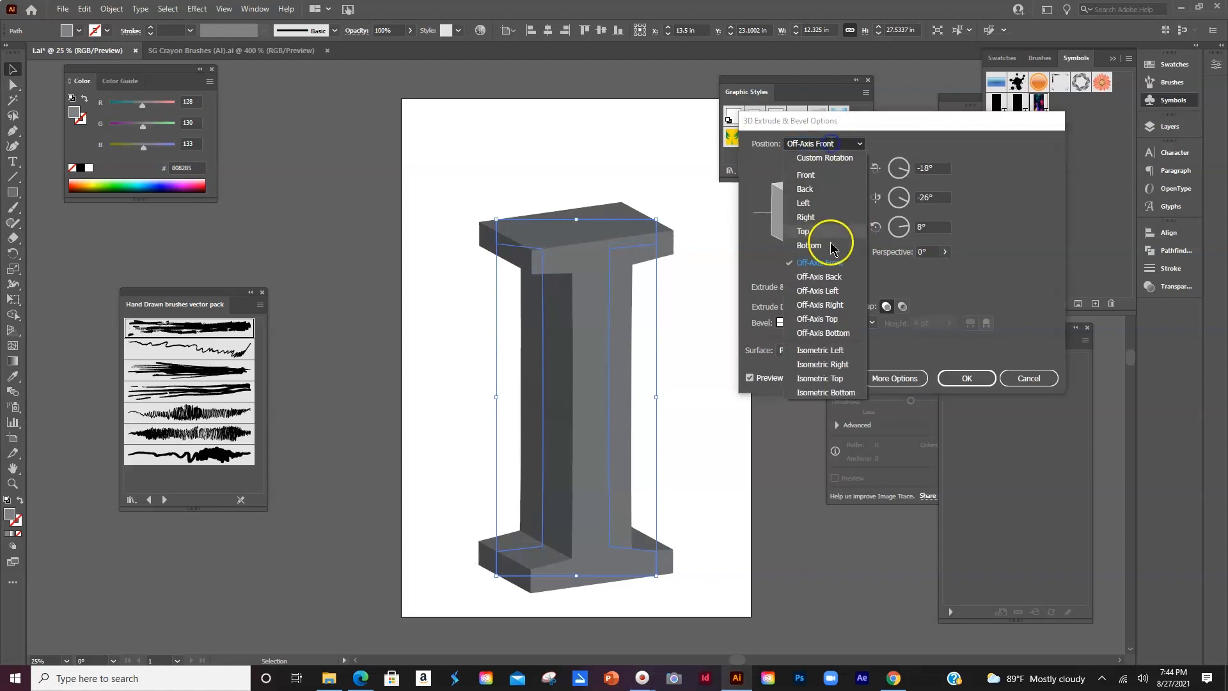
pyautogui.click(828, 279)
pyautogui.click(820, 145)
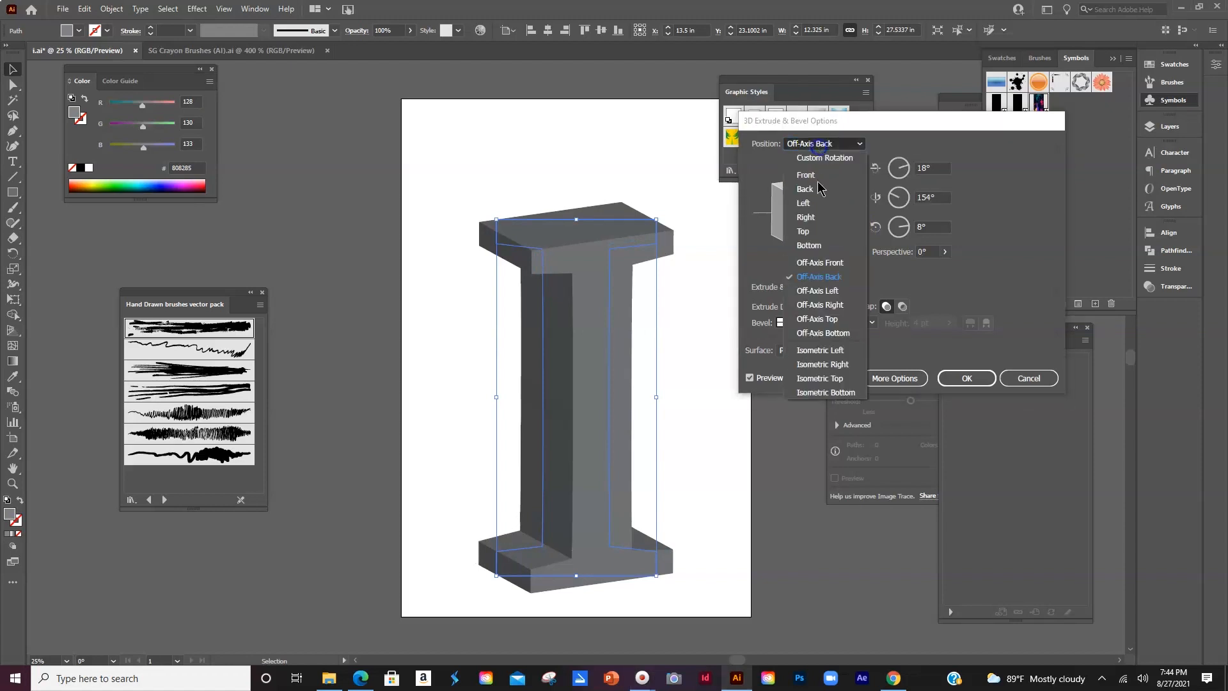
pyautogui.click(817, 289)
pyautogui.click(799, 149)
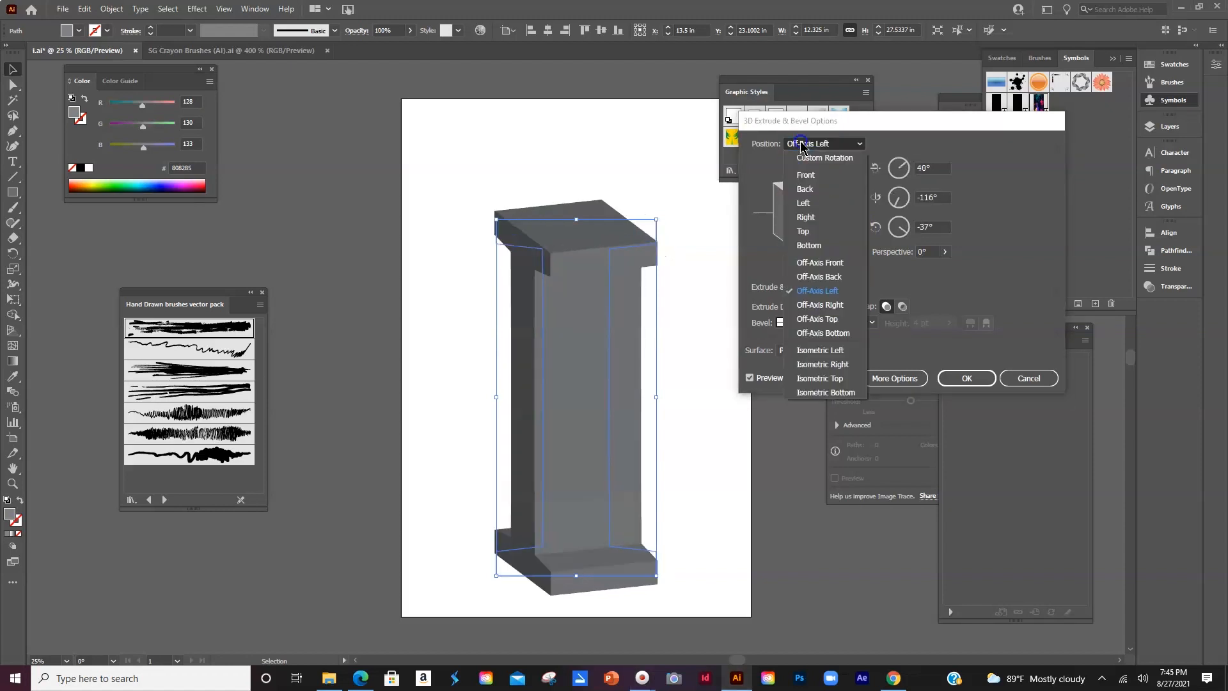
pyautogui.click(816, 300)
pyautogui.click(822, 143)
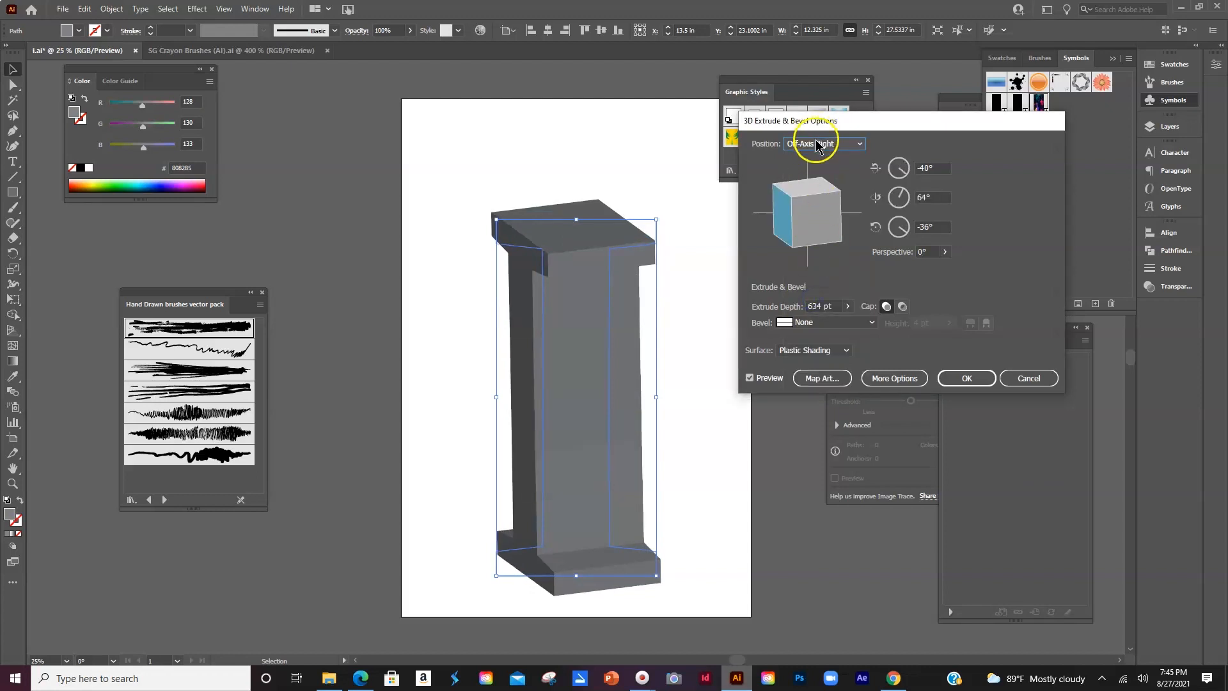
pyautogui.click(817, 349)
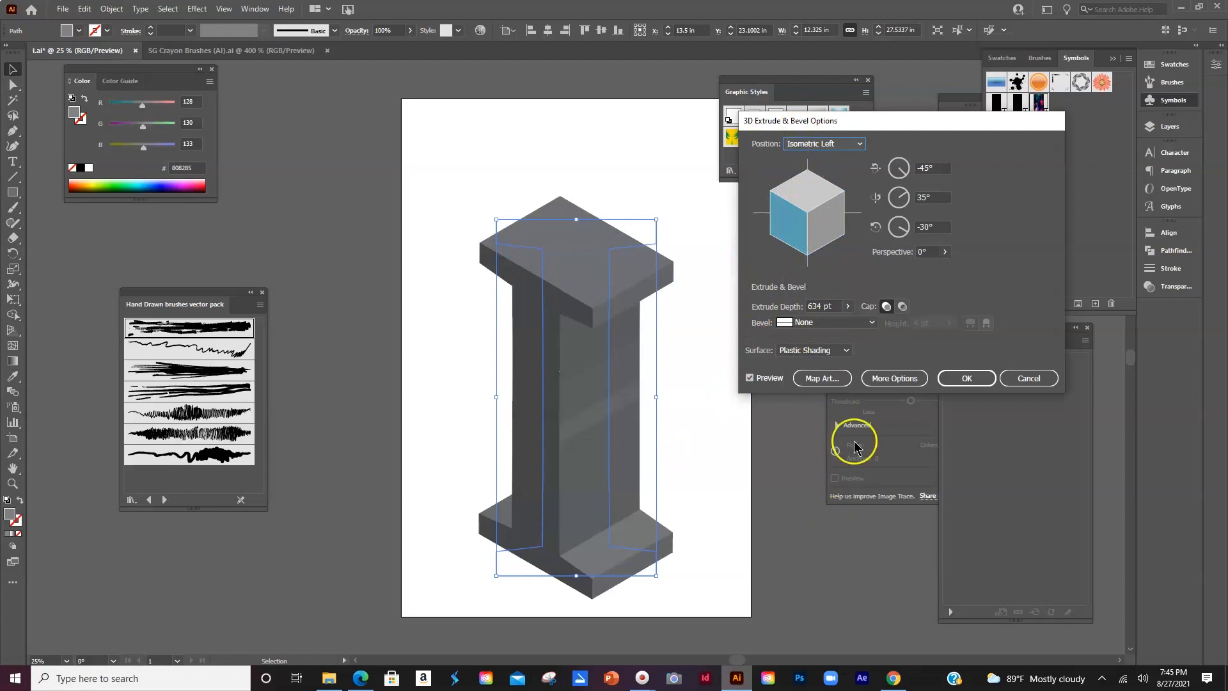
pyautogui.moveTo(850, 313); pyautogui.dragTo(811, 330)
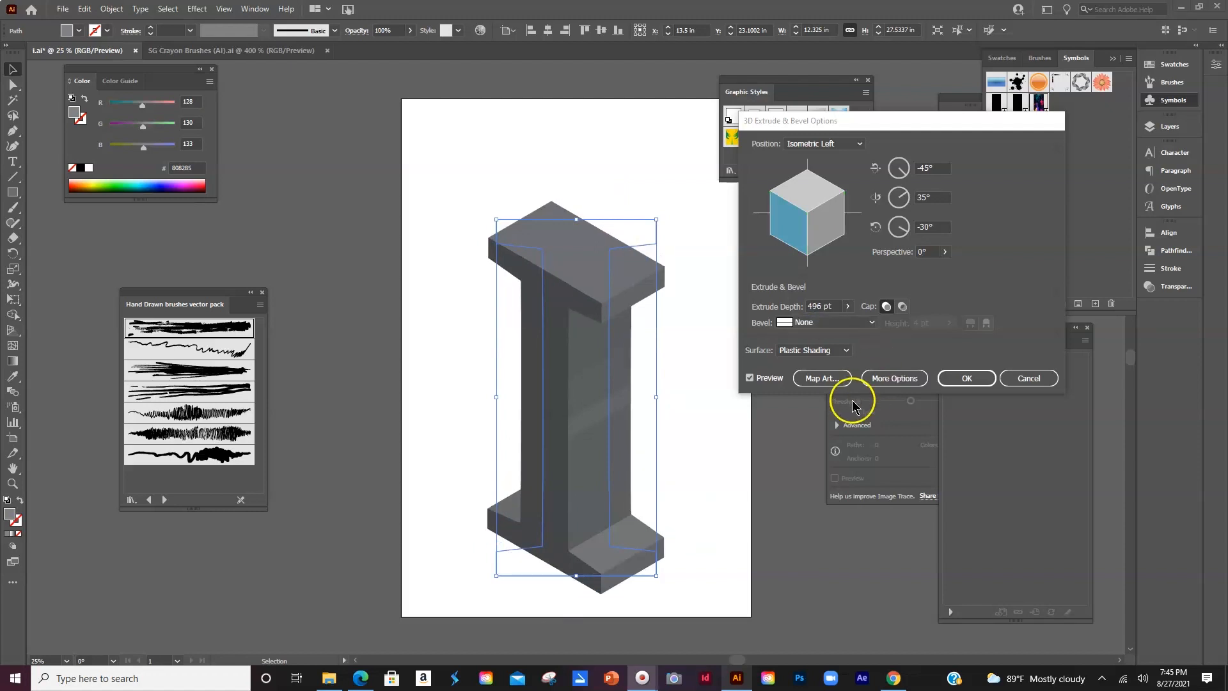
# Step: Map the glitch 2 symbol onto surface 5 of the extruded letter and enable artwork shading
pyautogui.click(822, 377)
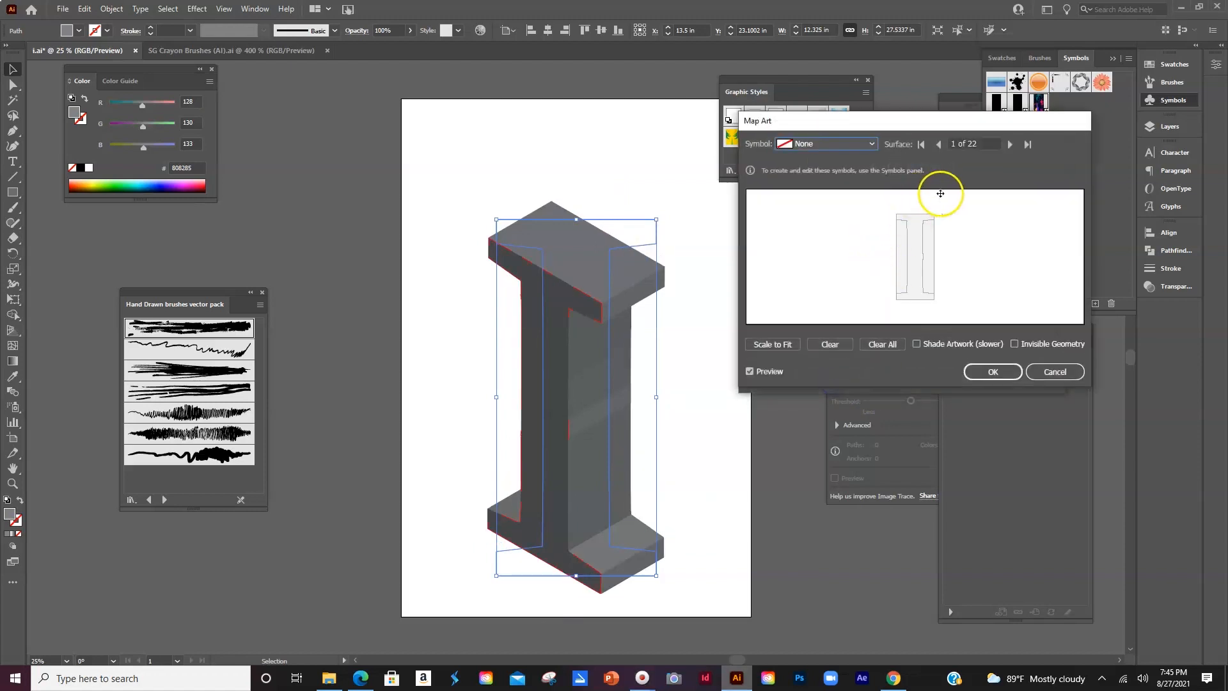
pyautogui.click(1010, 144)
pyautogui.click(1009, 145)
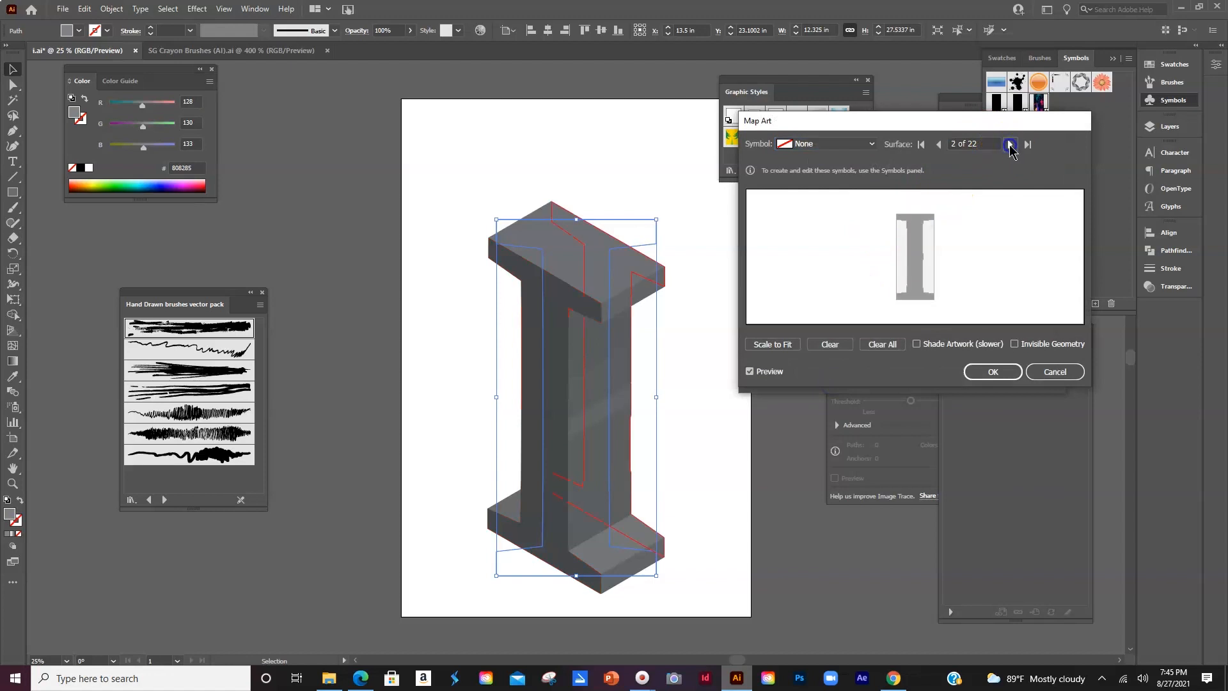
pyautogui.click(1009, 144)
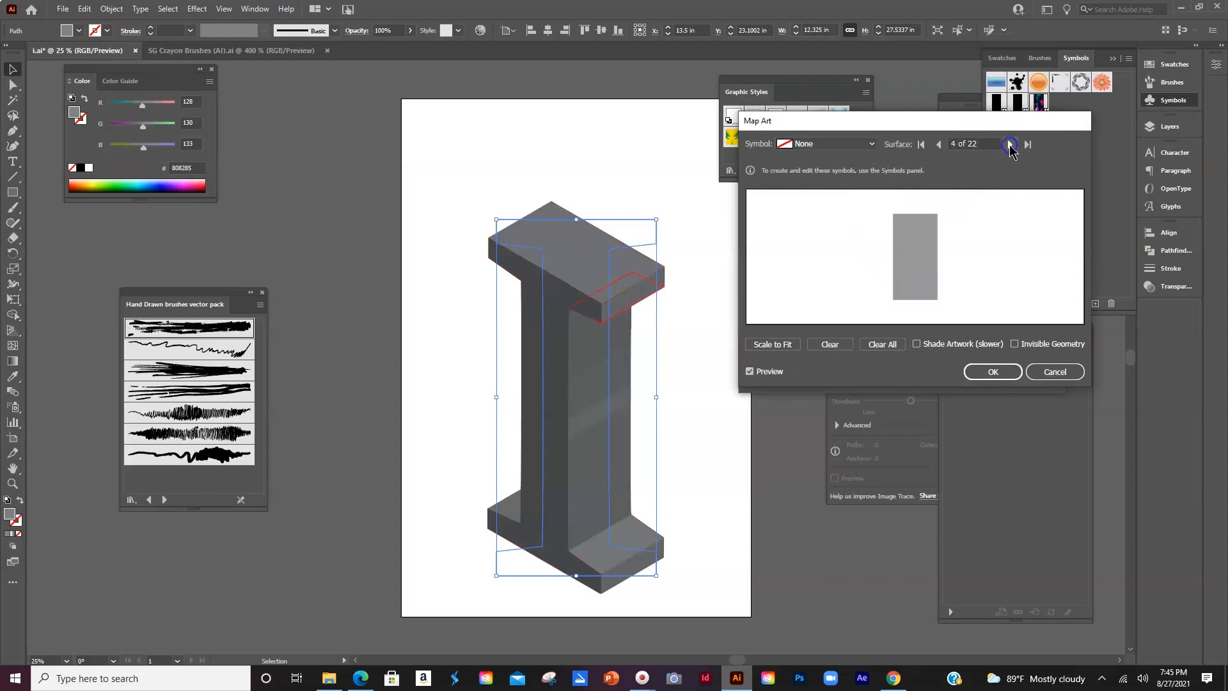
pyautogui.click(1010, 144)
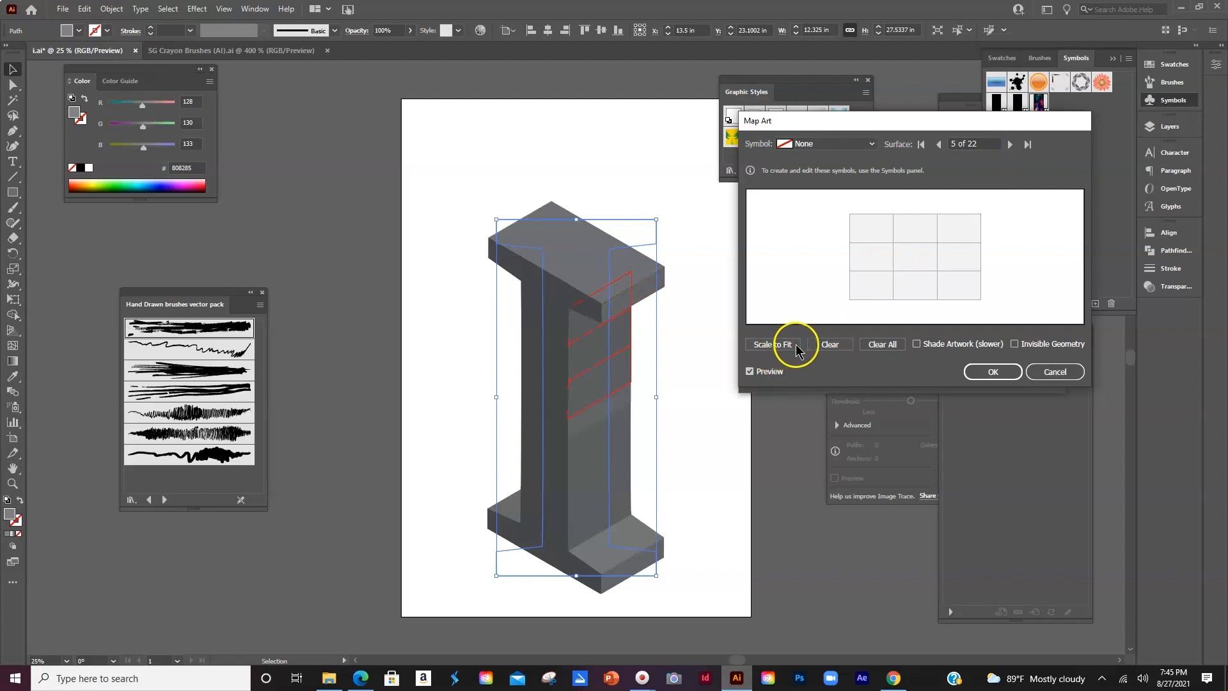
pyautogui.click(848, 141)
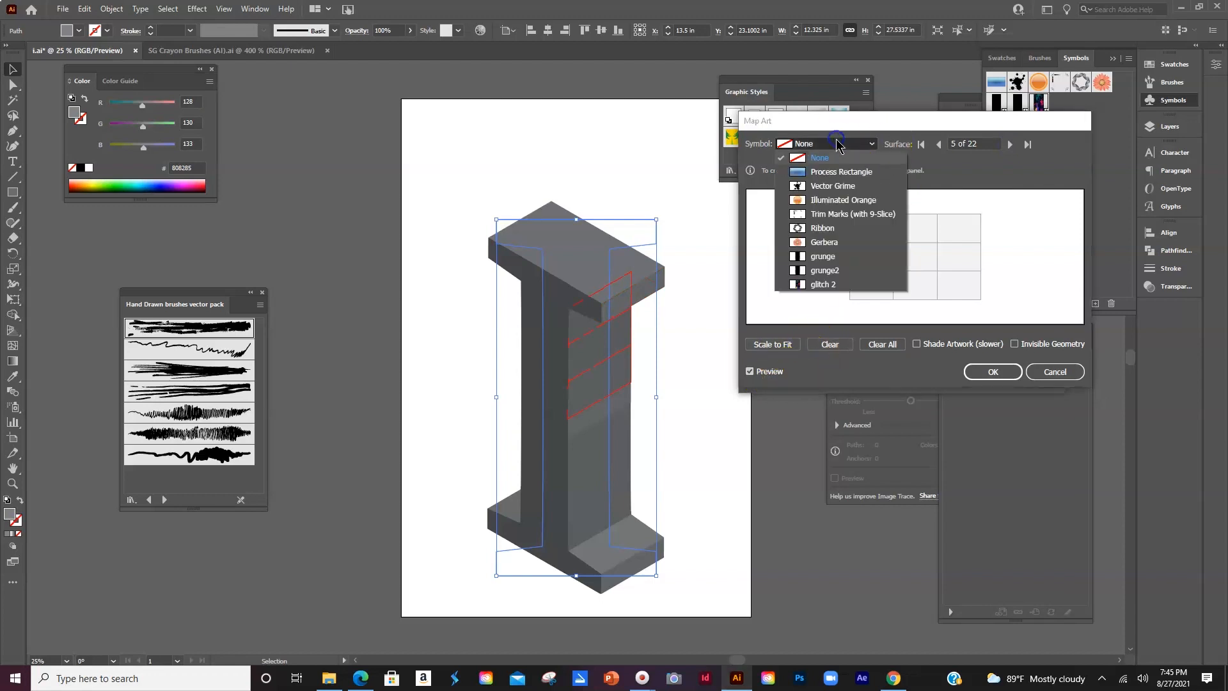
pyautogui.click(821, 280)
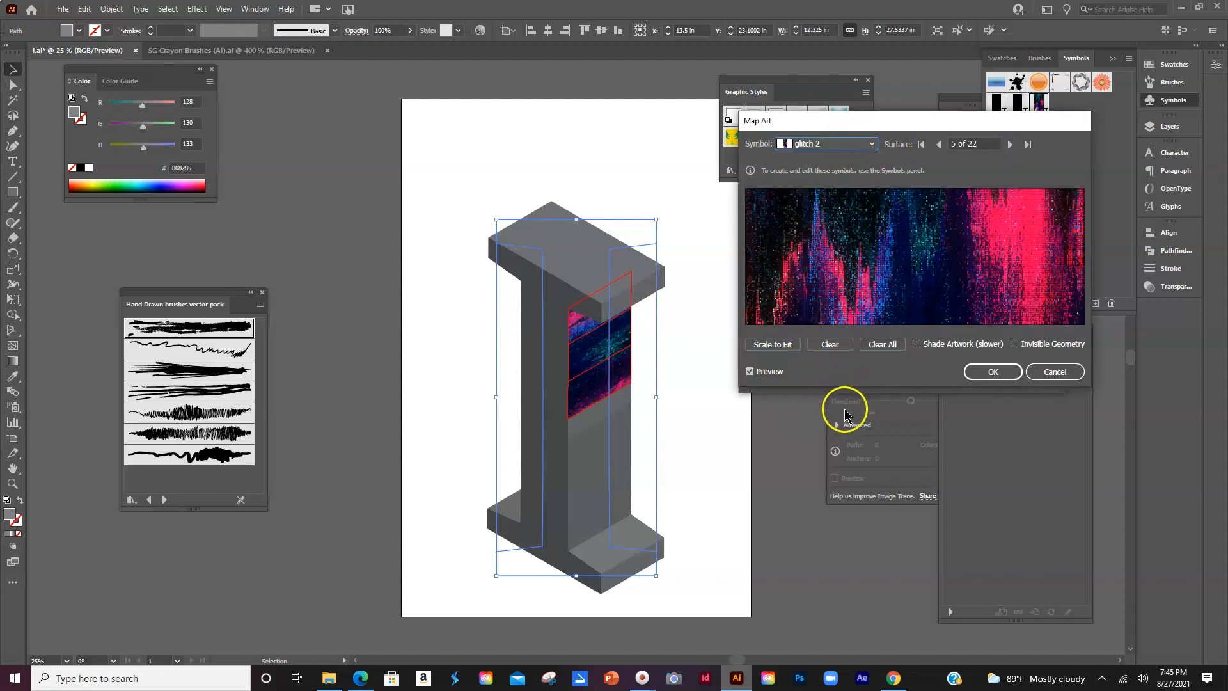
pyautogui.click(916, 344)
# Step: Map the glitch 2 symbol onto surface 6 and shift the artwork so its pink streaks cover the surface
pyautogui.click(1009, 144)
pyautogui.click(826, 143)
pyautogui.click(815, 285)
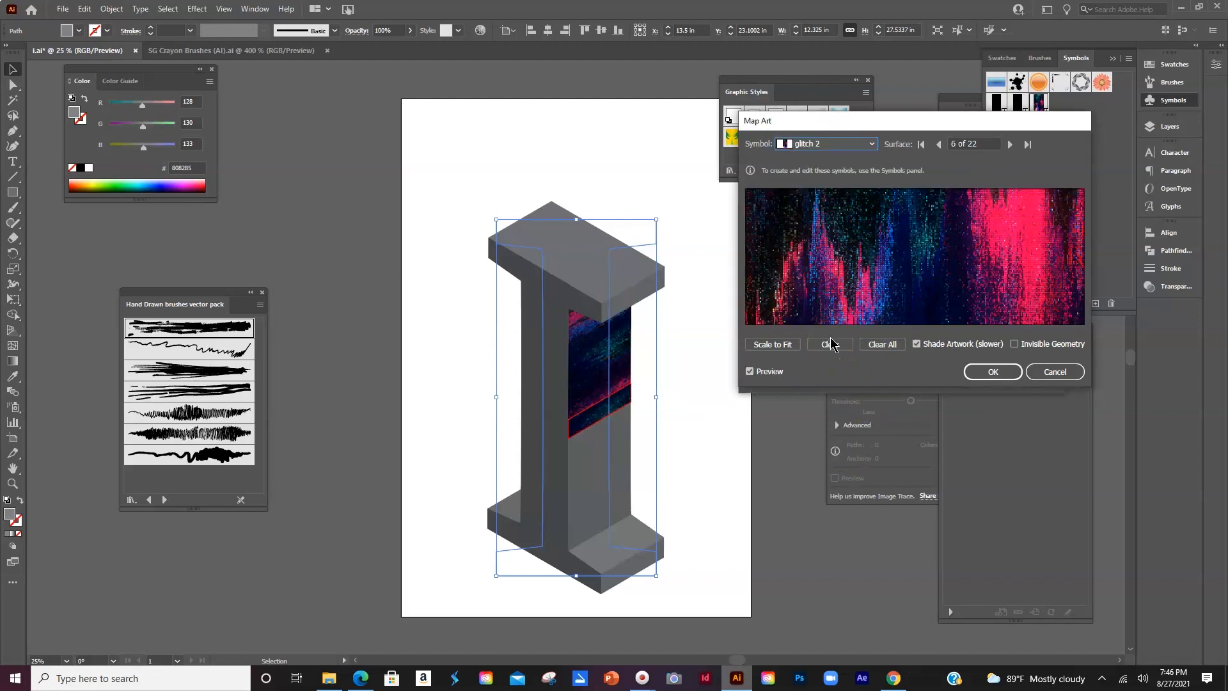
pyautogui.moveTo(821, 279); pyautogui.dragTo(846, 270)
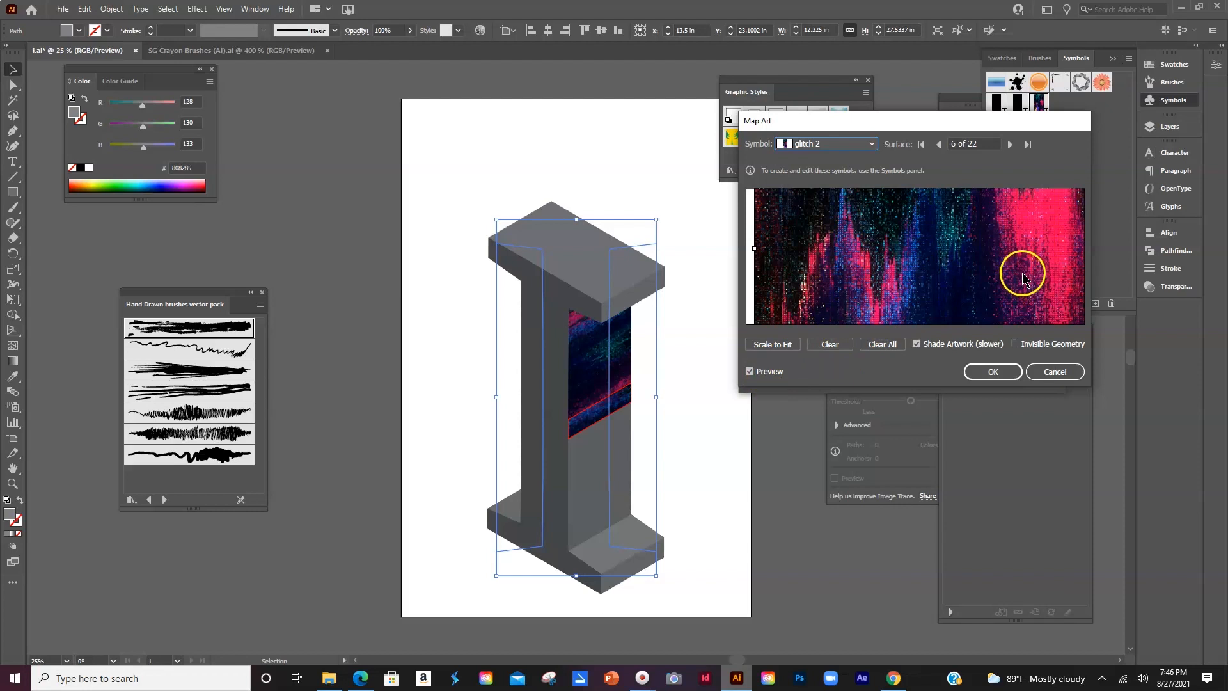
pyautogui.moveTo(1028, 262); pyautogui.dragTo(831, 282)
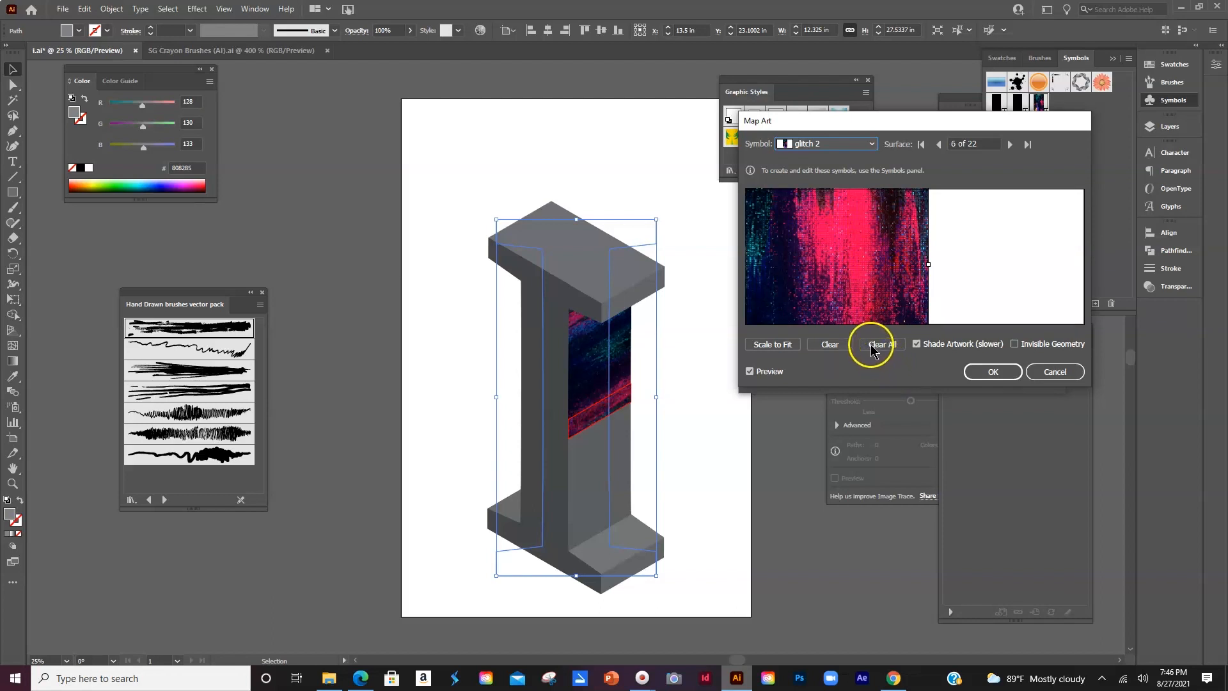
# Step: Map the glitch 2 symbol onto surface 7 and shift the artwork so its pink streaks fill the lower part of the stem's side
pyautogui.click(1007, 141)
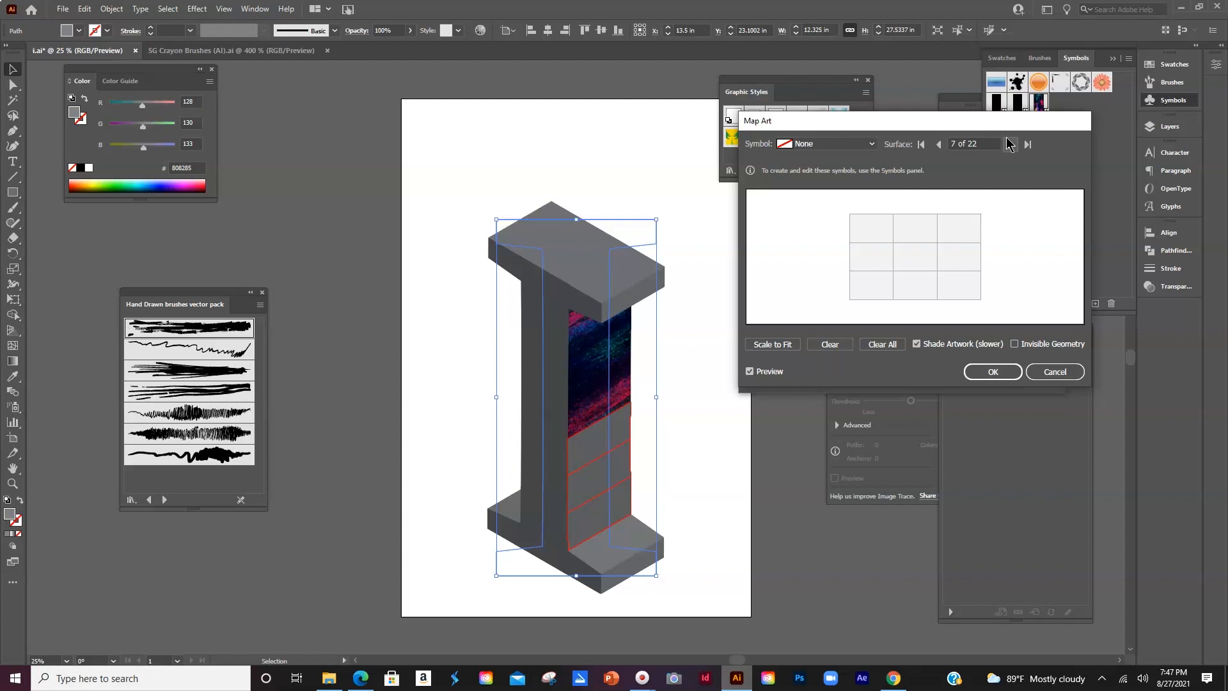
pyautogui.click(824, 144)
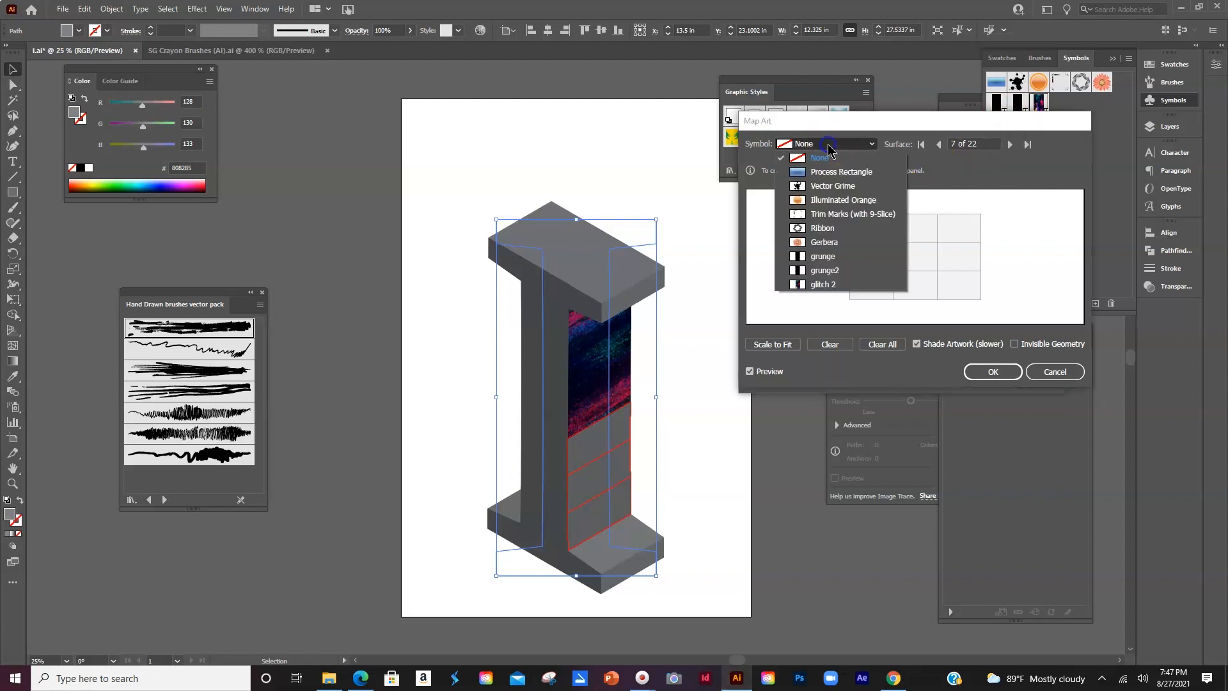
pyautogui.click(828, 282)
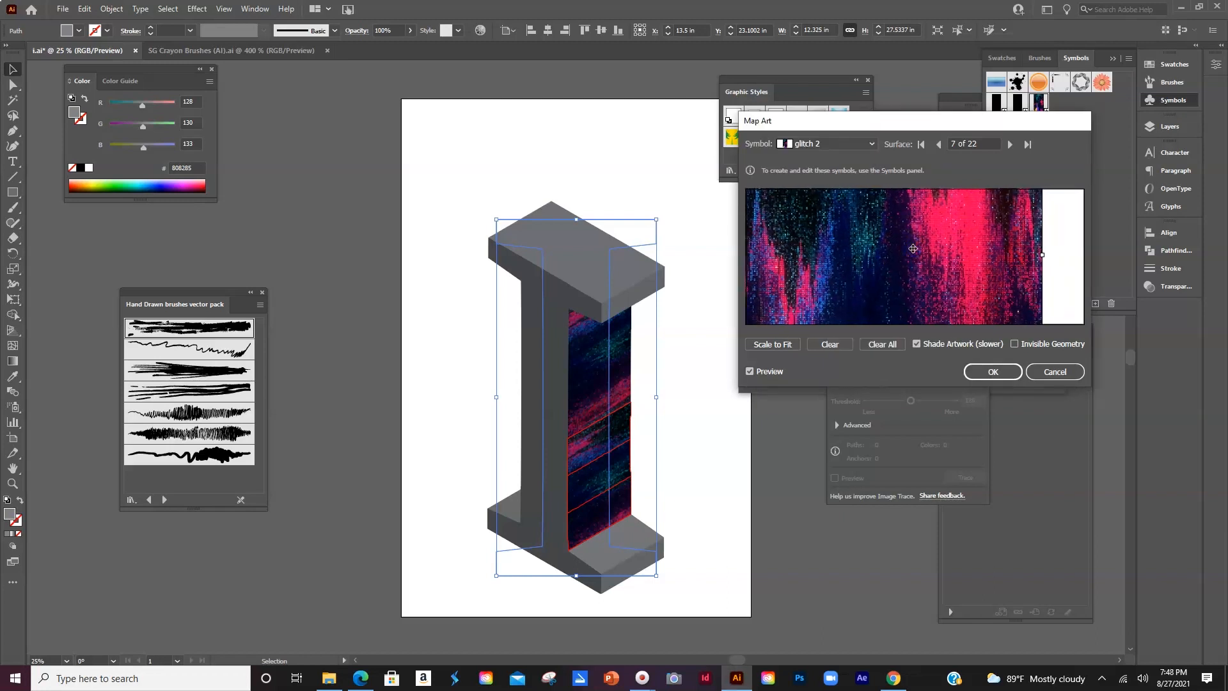
pyautogui.moveTo(843, 274); pyautogui.dragTo(927, 252)
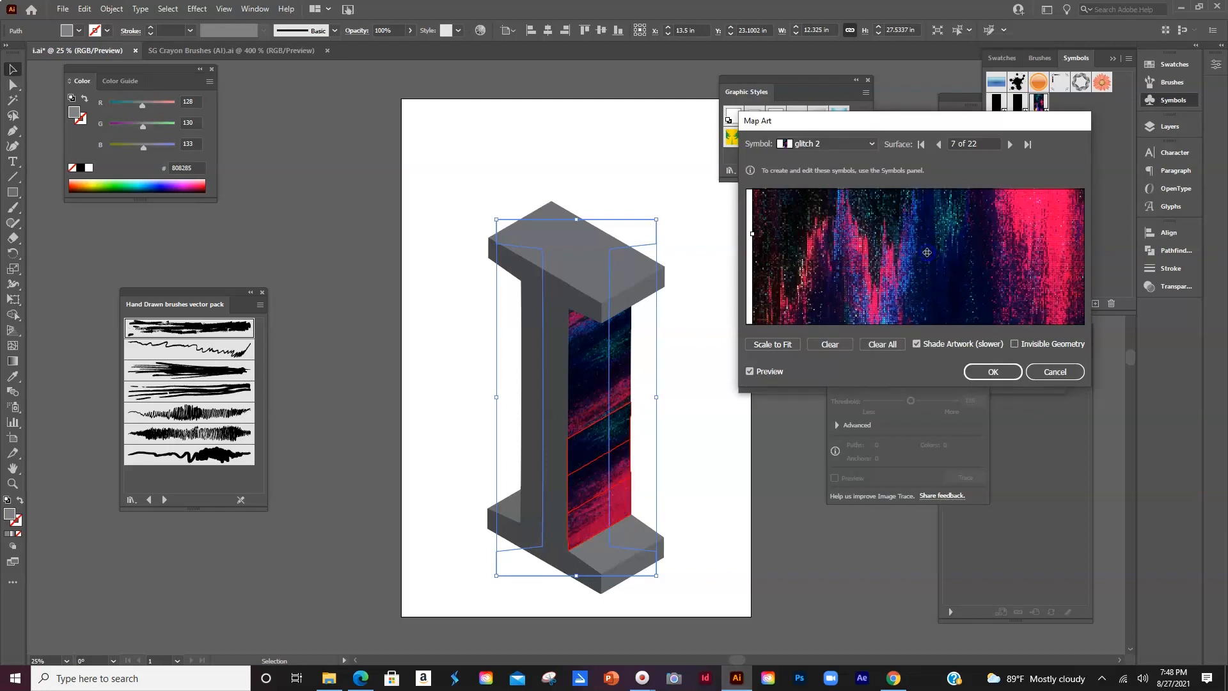
pyautogui.moveTo(806, 246); pyautogui.dragTo(877, 282)
pyautogui.moveTo(996, 264); pyautogui.dragTo(911, 270)
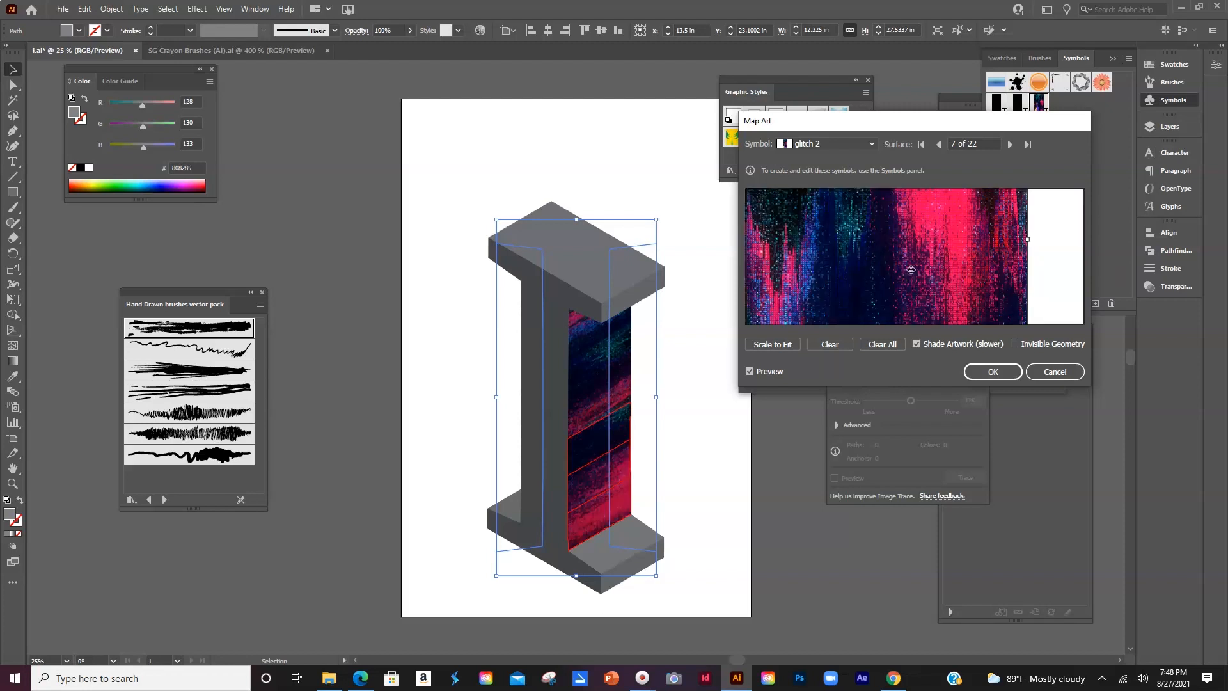
pyautogui.click(1010, 144)
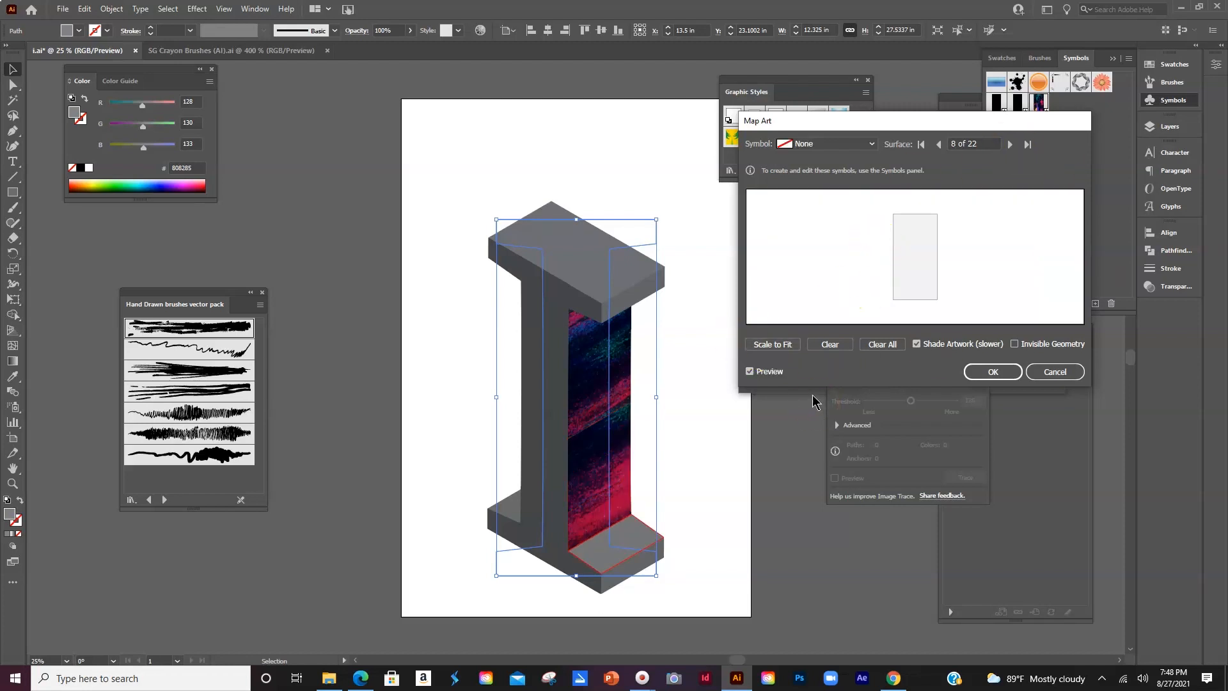
pyautogui.click(938, 144)
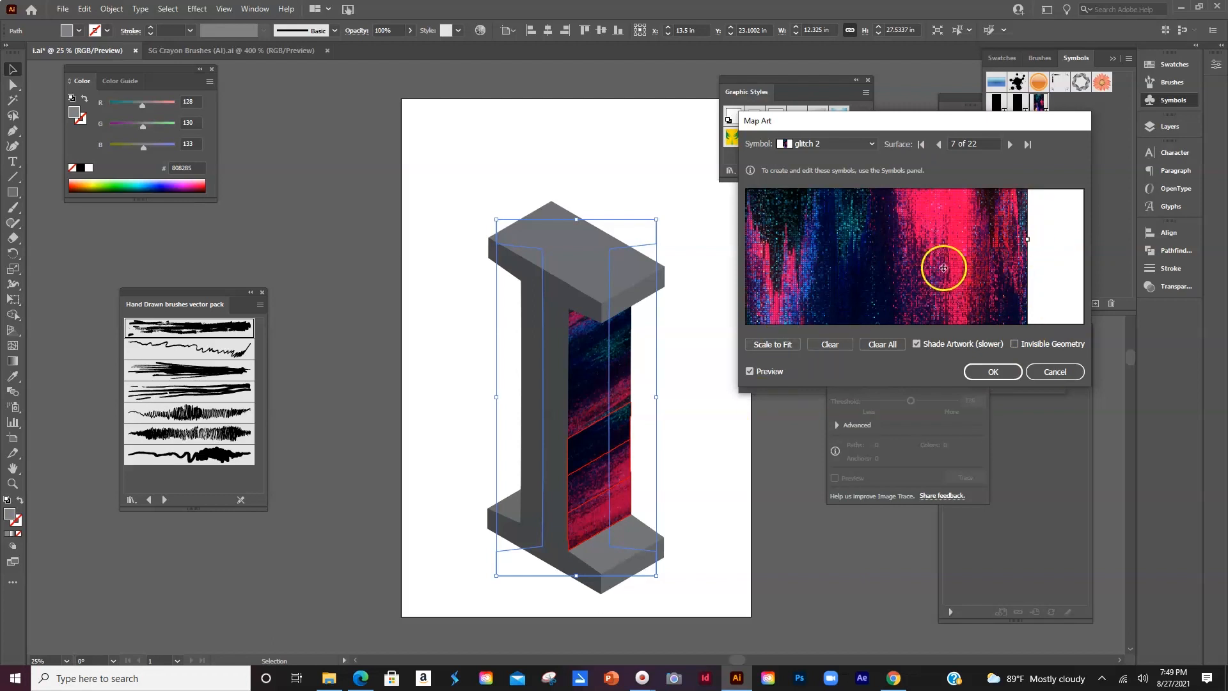
pyautogui.moveTo(855, 273); pyautogui.dragTo(778, 275)
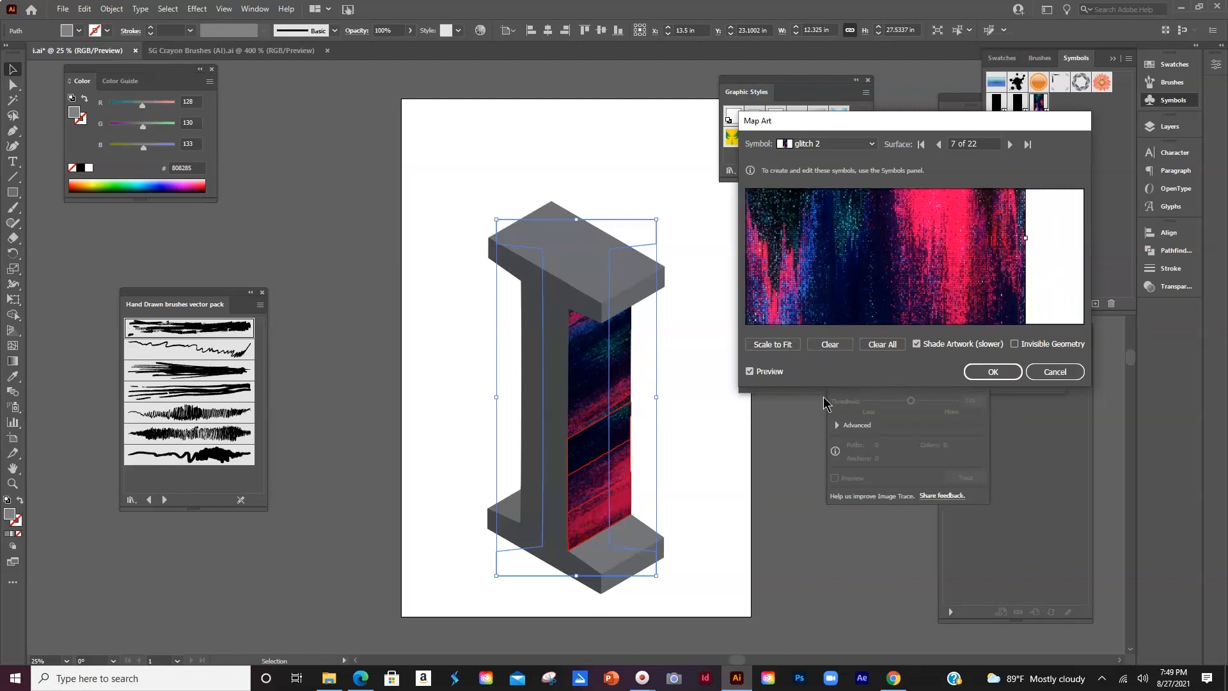
# Step: Map the glitch 2 symbol onto surface 8 and shift the artwork so its pink streaks cover the base's upper face
pyautogui.click(1010, 143)
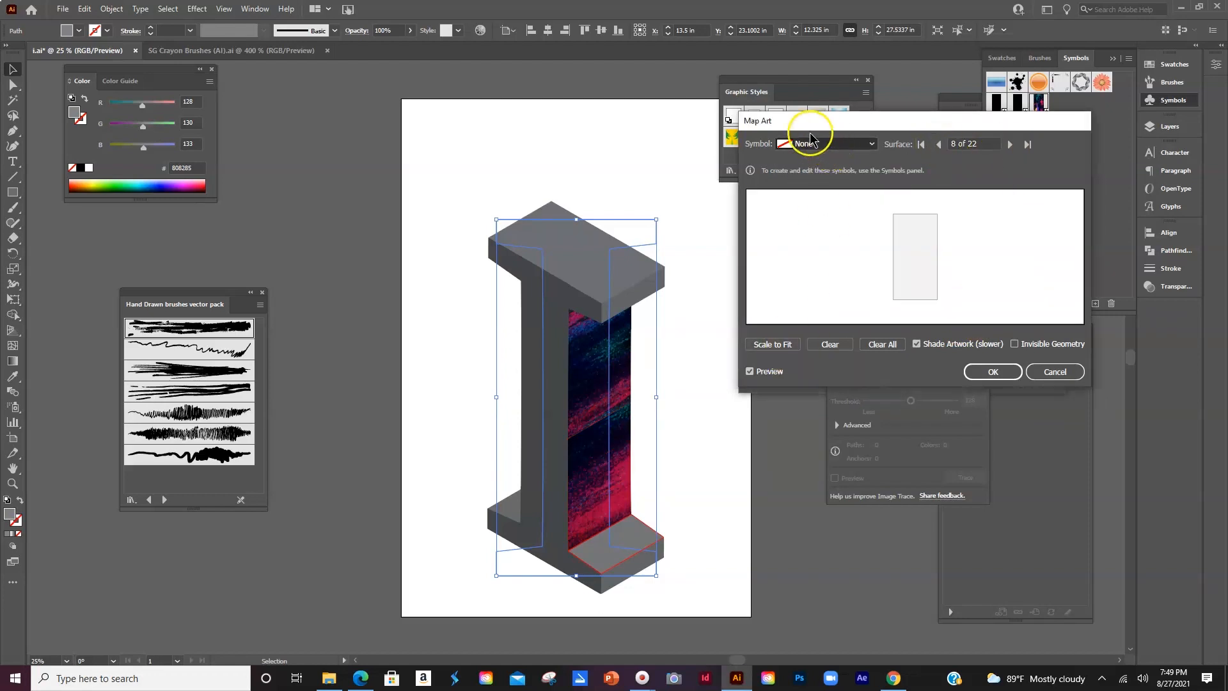
pyautogui.click(860, 144)
pyautogui.click(831, 285)
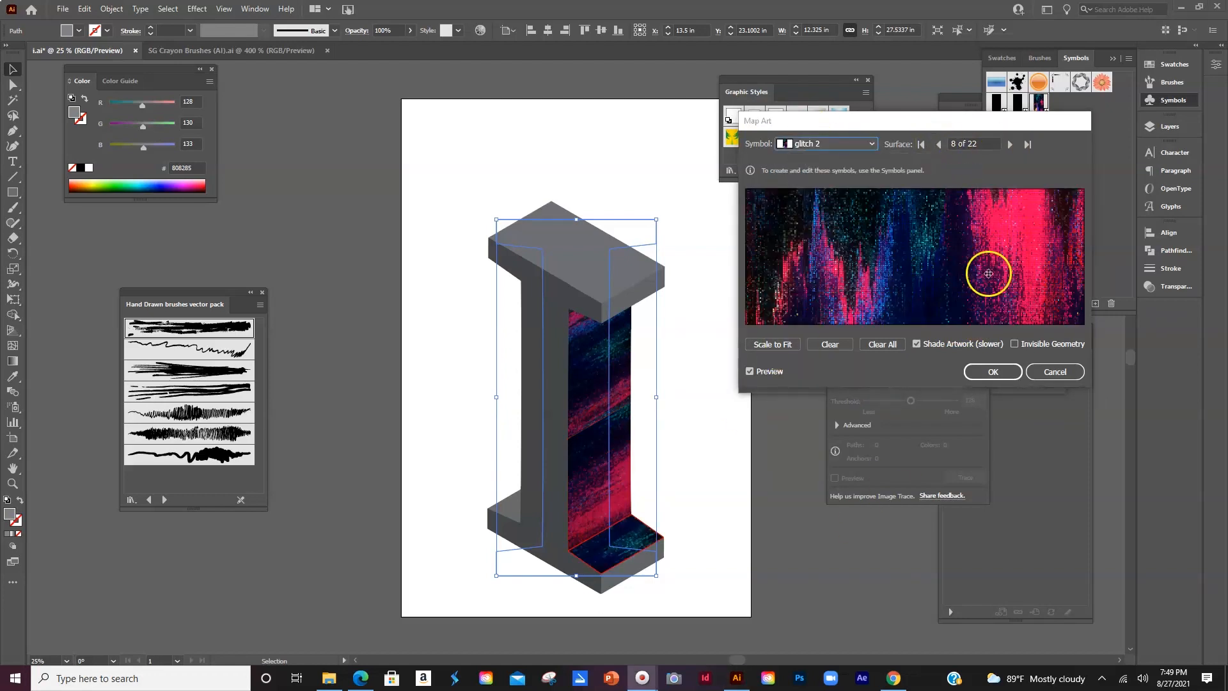
pyautogui.moveTo(986, 272); pyautogui.dragTo(909, 271)
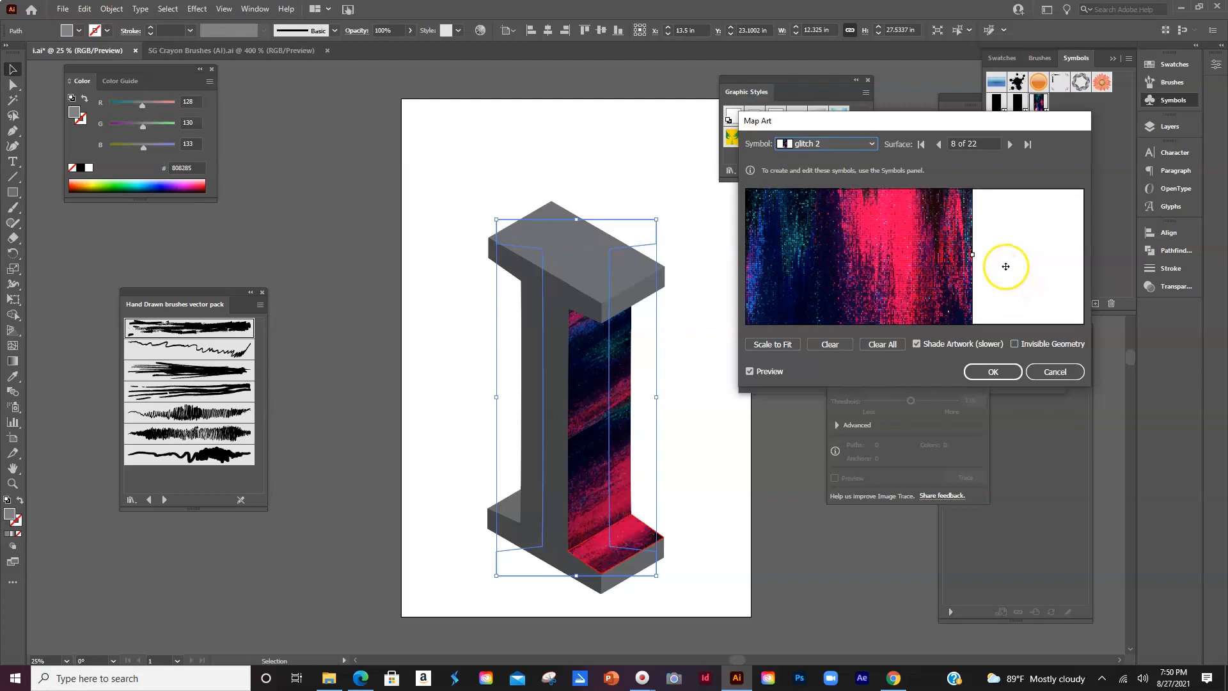
# Step: Map the glitch 2 symbol onto surface 9 and position the pink part of the artwork over the base's end face
pyautogui.click(1009, 145)
pyautogui.click(842, 145)
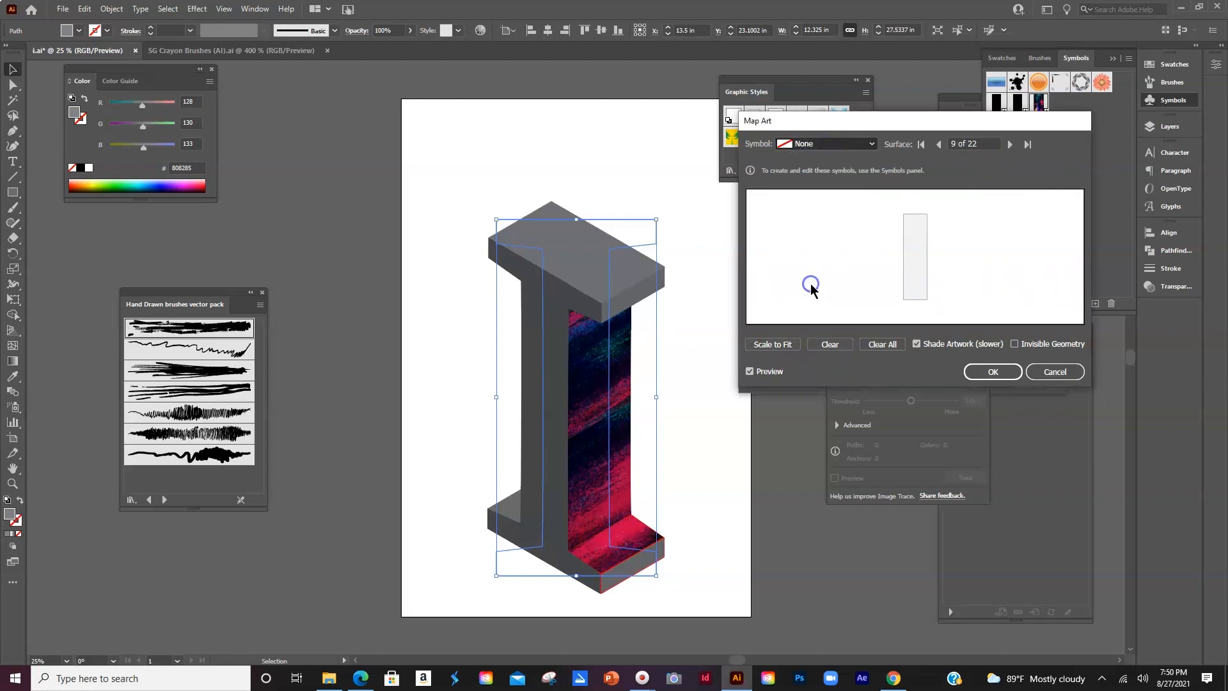
pyautogui.click(789, 313)
pyautogui.moveTo(1037, 263); pyautogui.dragTo(821, 270)
pyautogui.moveTo(792, 263); pyautogui.dragTo(880, 256)
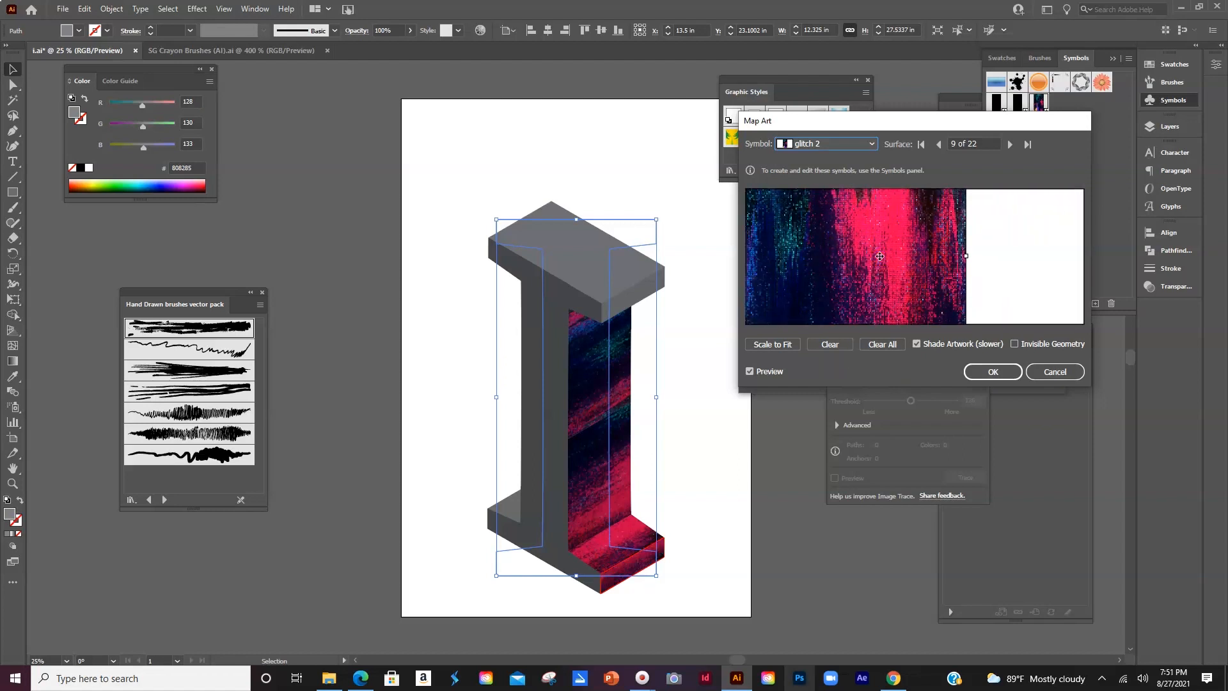
# Step: Map the glitch 2 symbol onto surface 14 and shift the artwork so pink covers the visible part of the rear base face
pyautogui.click(1010, 144)
pyautogui.click(1010, 145)
pyautogui.click(1010, 145)
pyautogui.click(1010, 145)
pyautogui.click(1009, 144)
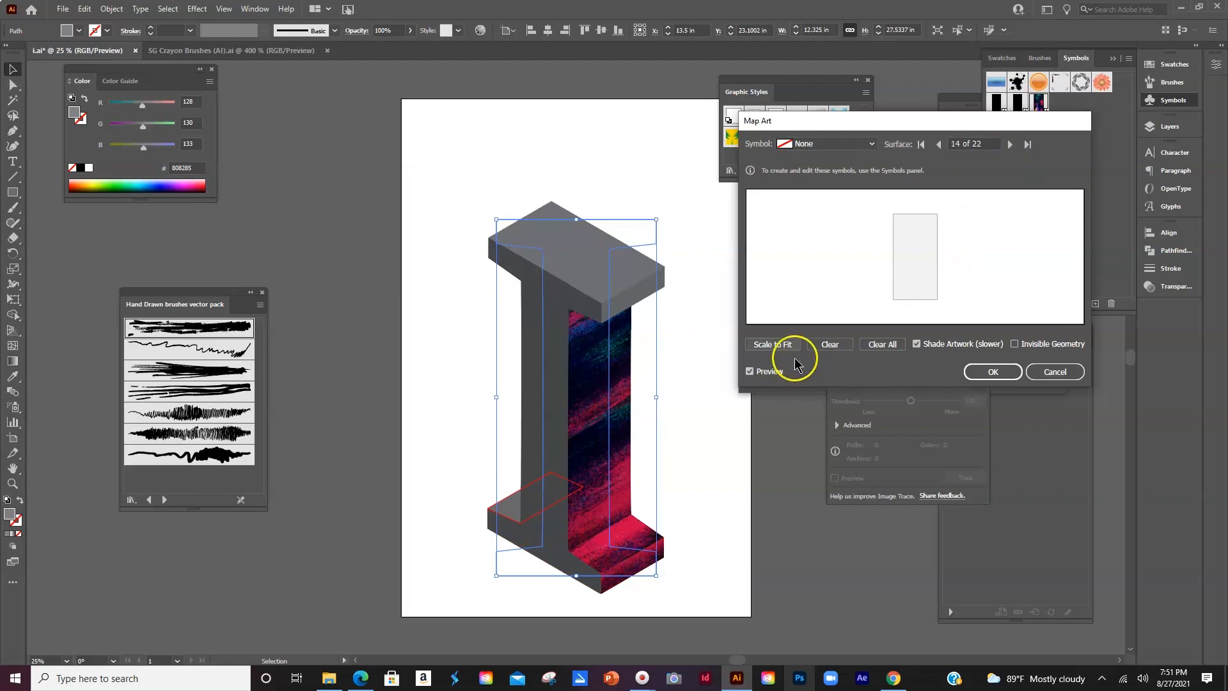
pyautogui.moveTo(996, 251); pyautogui.dragTo(937, 259)
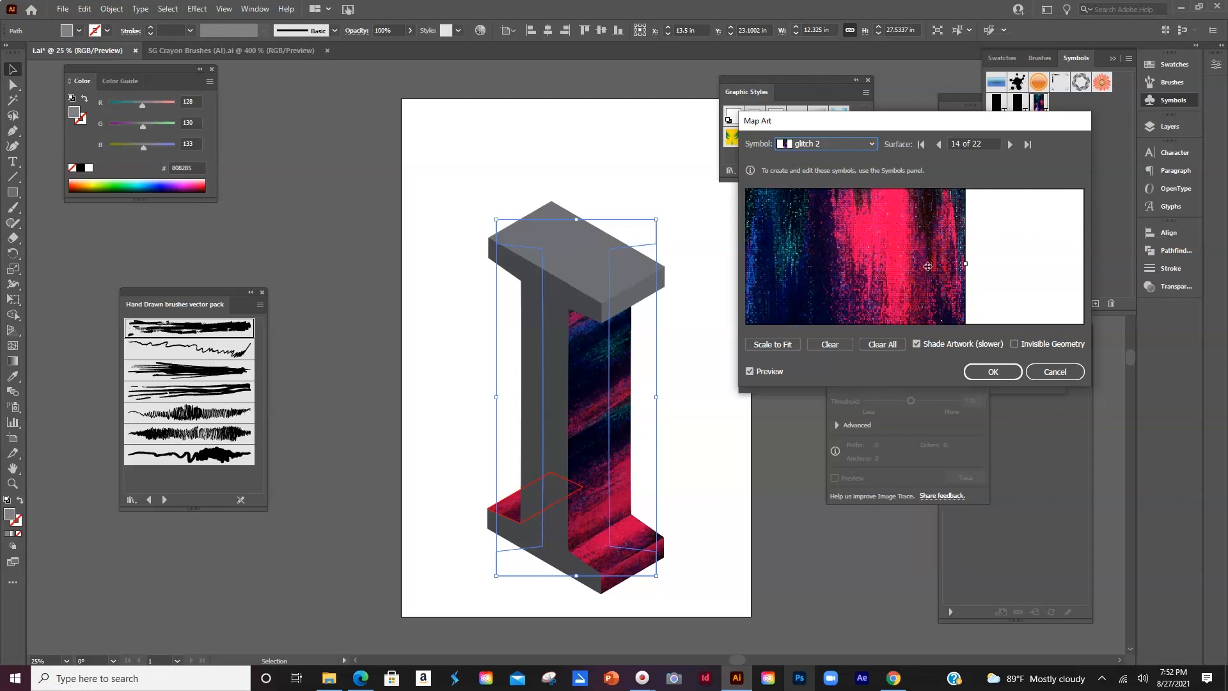
# Step: Map the glitch 2 symbol onto surface 3, adjust the artwork's position on the upper serif's end face, and accept the mapping
pyautogui.click(1010, 145)
pyautogui.click(1010, 144)
pyautogui.click(1010, 144)
pyautogui.click(1010, 144)
pyautogui.click(1010, 145)
pyautogui.click(1009, 145)
pyautogui.click(1009, 144)
pyautogui.click(772, 344)
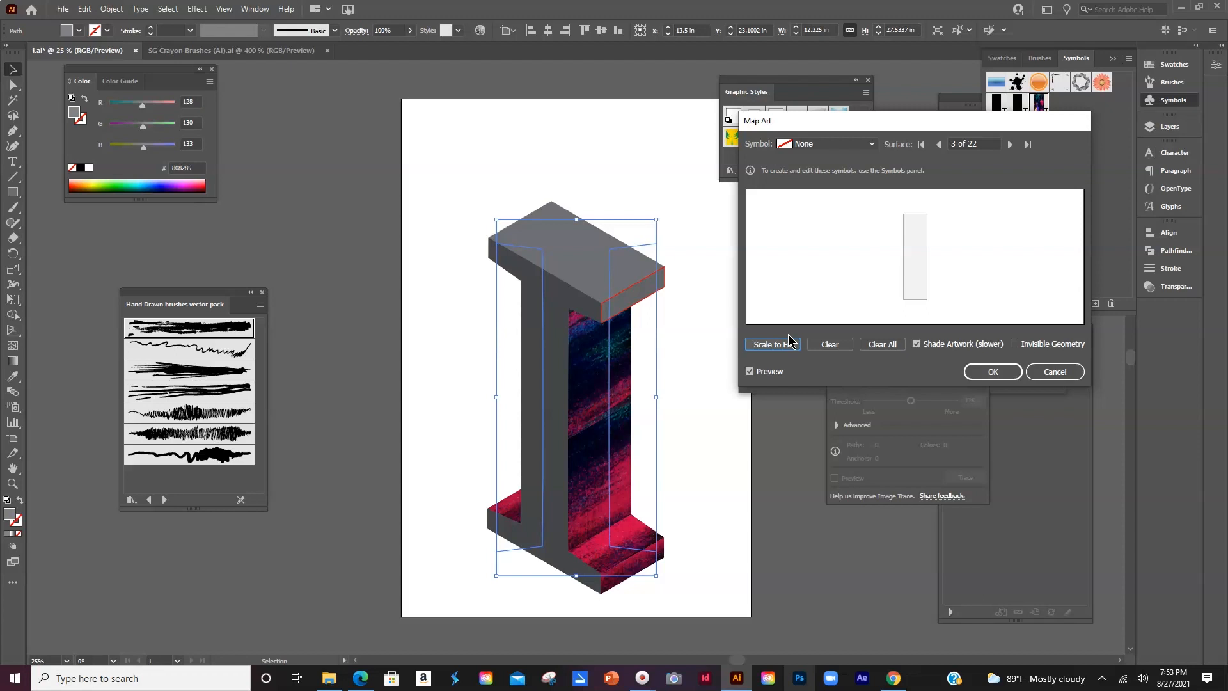
pyautogui.click(826, 144)
pyautogui.click(883, 303)
pyautogui.moveTo(1015, 254)
pyautogui.mouseDown()
pyautogui.moveTo(817, 253)
pyautogui.moveTo(1018, 253)
pyautogui.mouseUp()
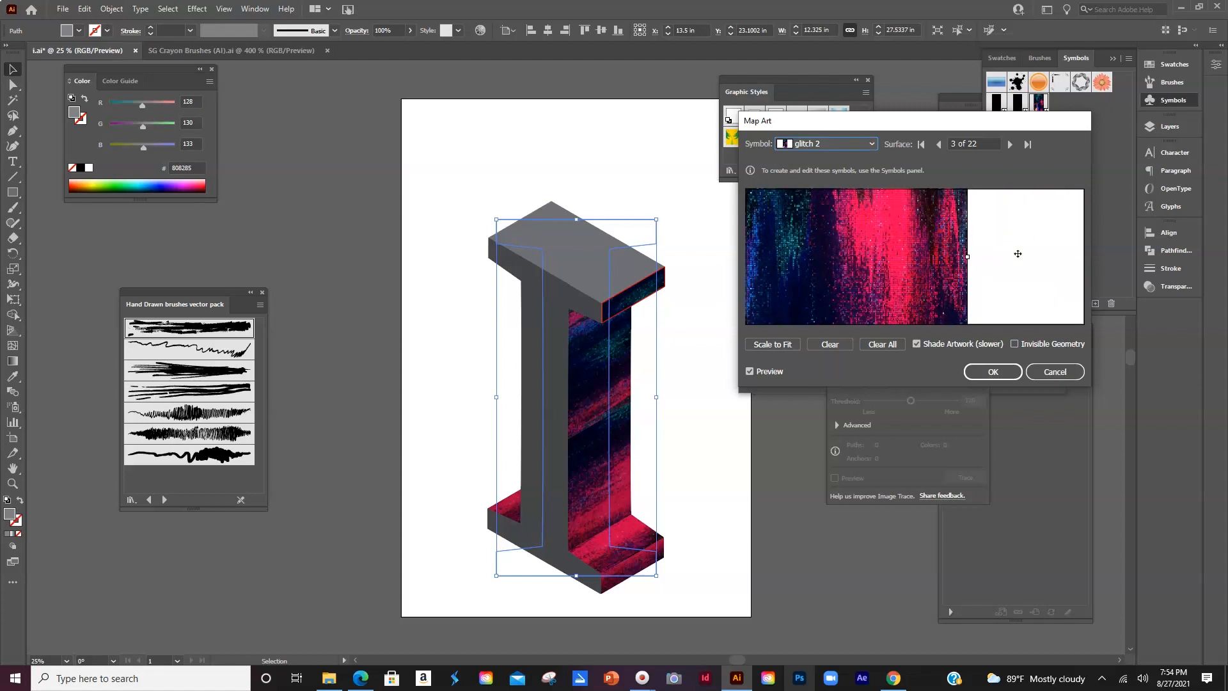
pyautogui.moveTo(839, 277); pyautogui.dragTo(916, 279)
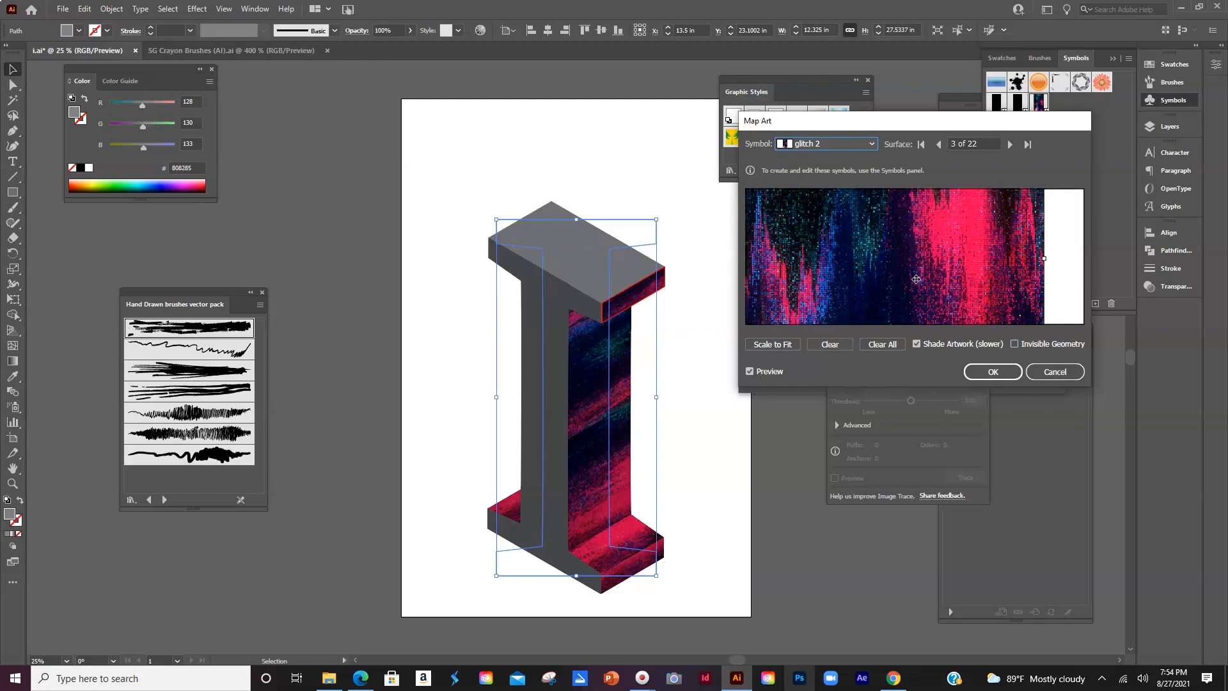
pyautogui.click(974, 368)
# Step: Select all the gray pieces of the expanded letter that share the same fill color
pyautogui.click(532, 233)
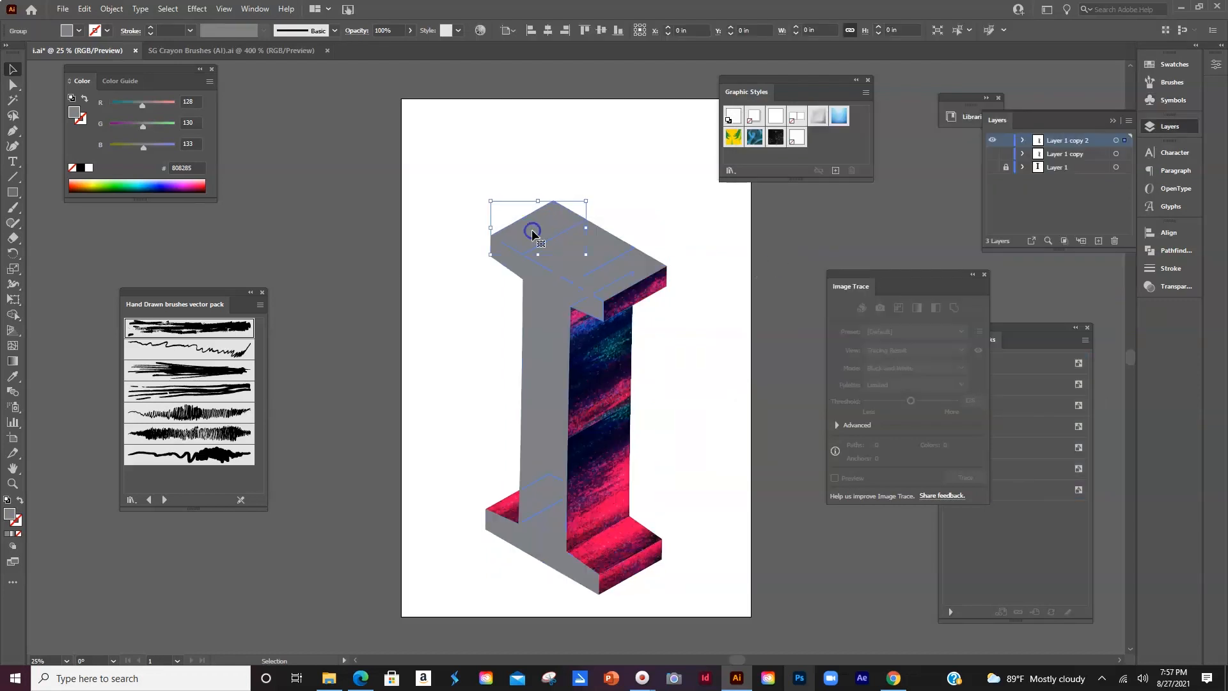
pyautogui.click(168, 9)
pyautogui.moveTo(220, 129)
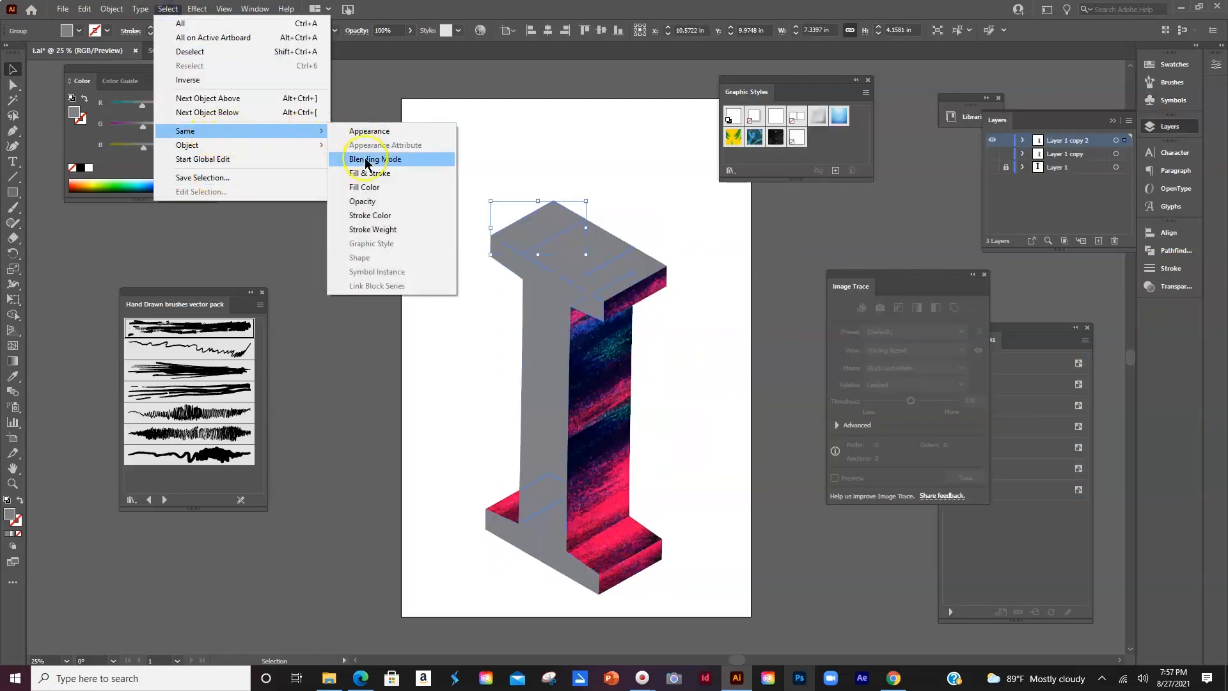
pyautogui.click(377, 188)
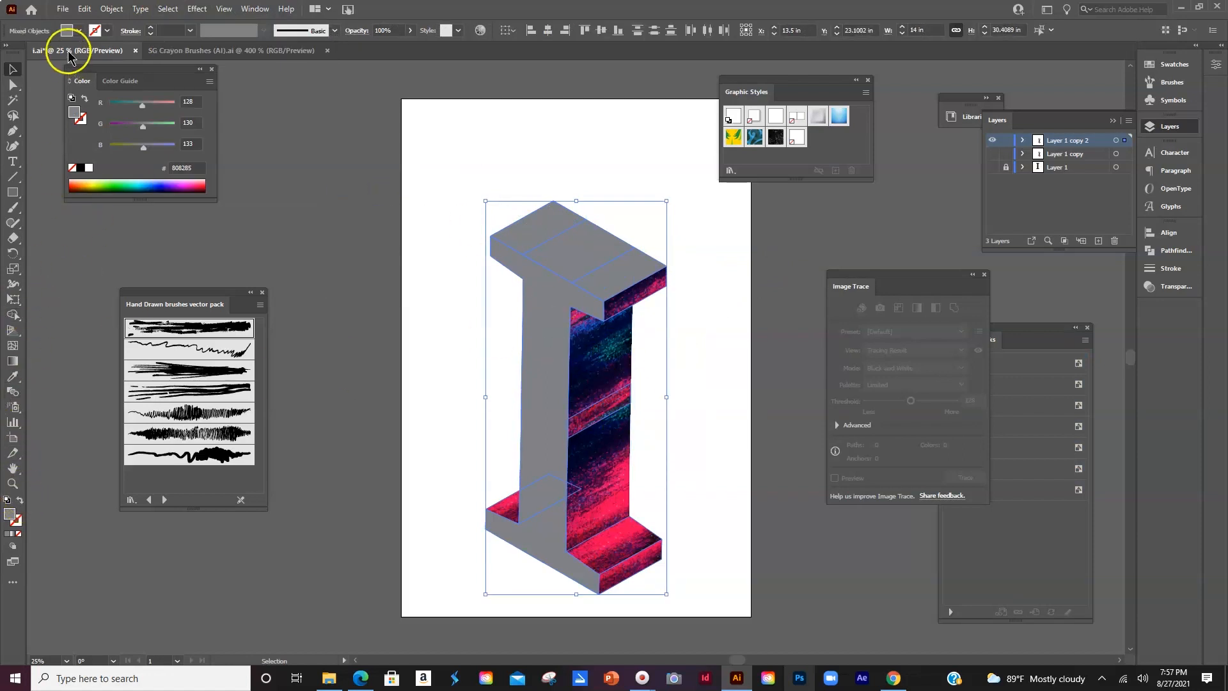
# Step: Give the selected pieces no fill and a 5 pt black stroke, and combine them with a Pathfinder operation
pyautogui.click(7, 500)
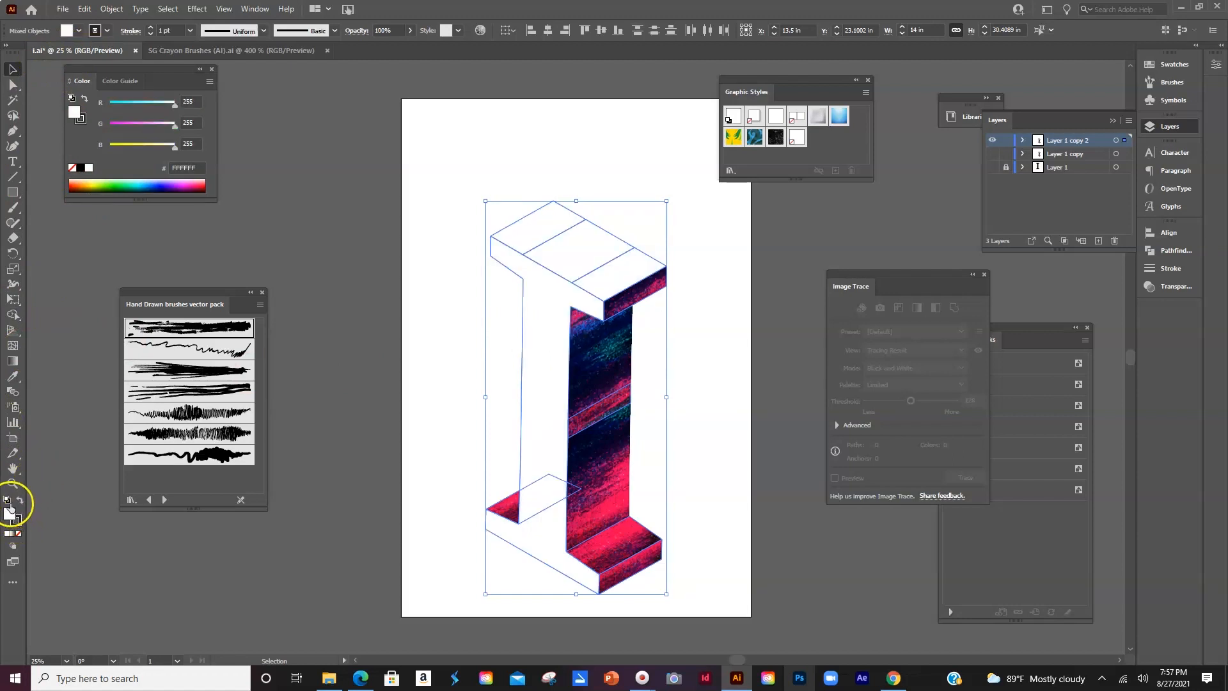
pyautogui.click(19, 533)
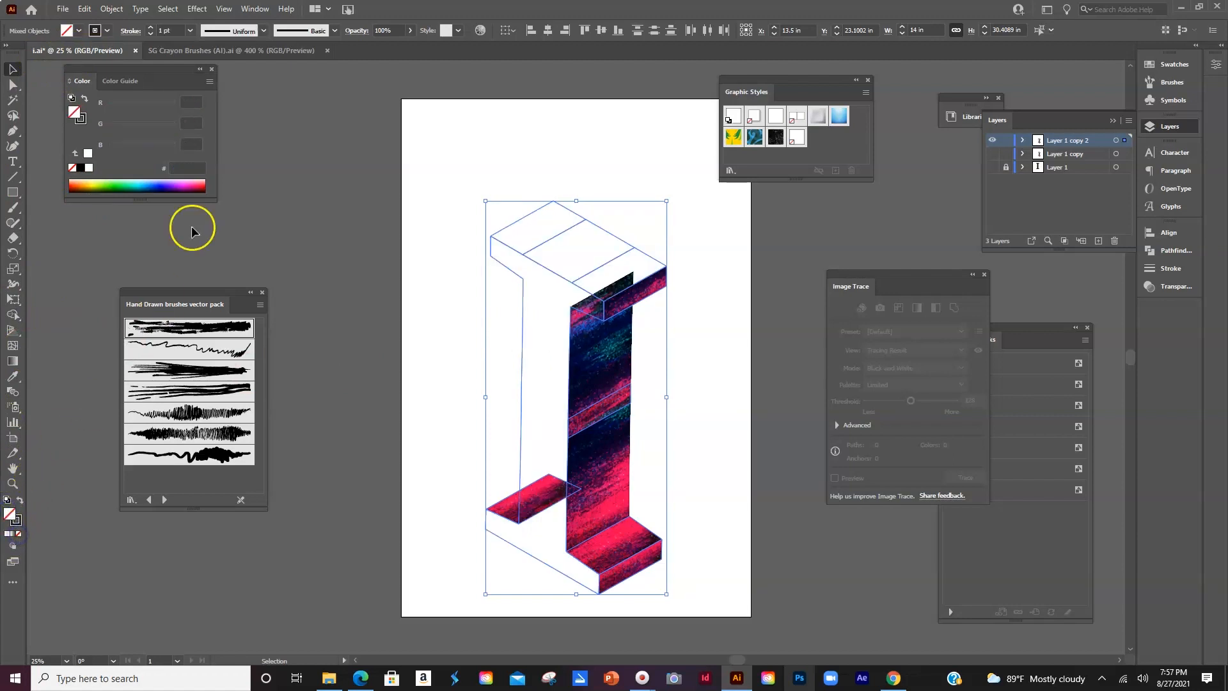
pyautogui.click(151, 29)
pyautogui.click(151, 29)
pyautogui.click(152, 30)
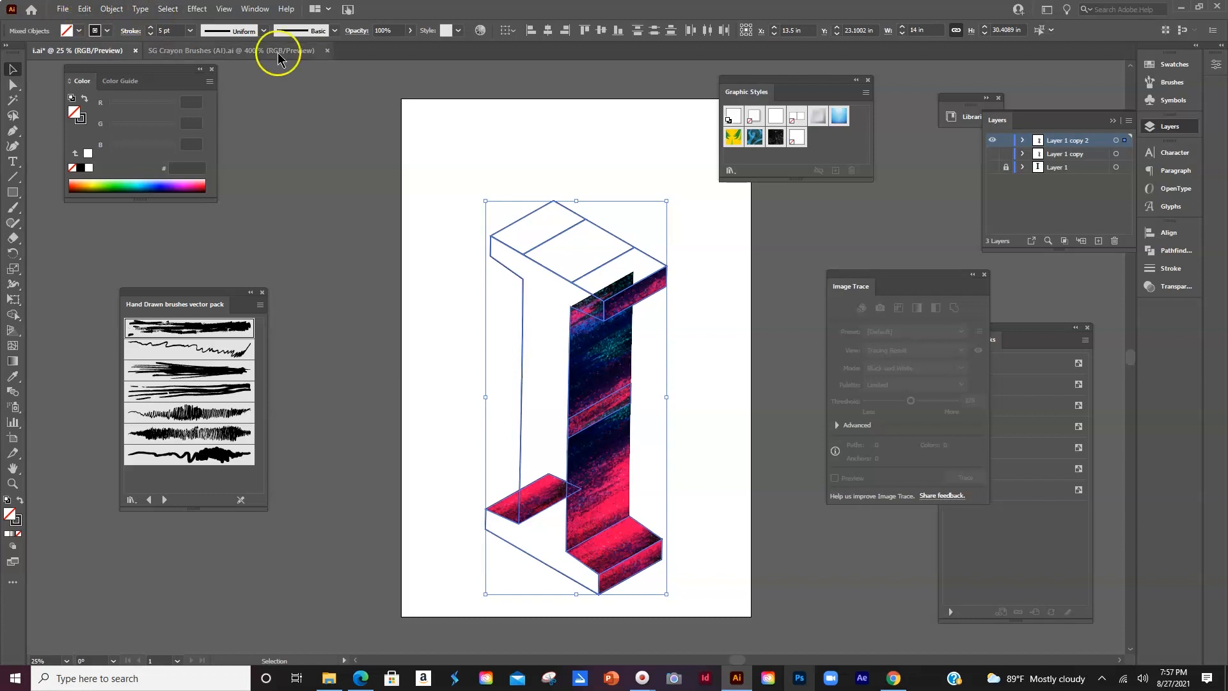
pyautogui.click(1174, 251)
pyautogui.click(999, 260)
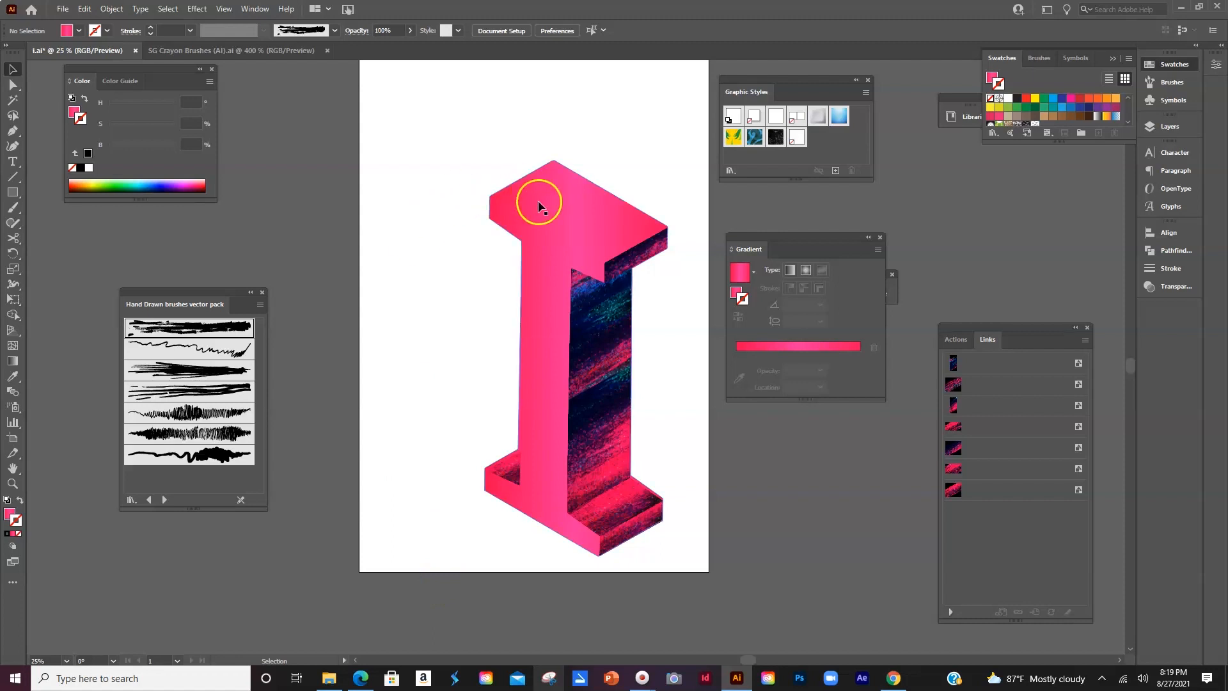
# Step: Place the Texture VHS2 image from the Texture folder into the letter document
pyautogui.click(571, 380)
pyautogui.click(329, 676)
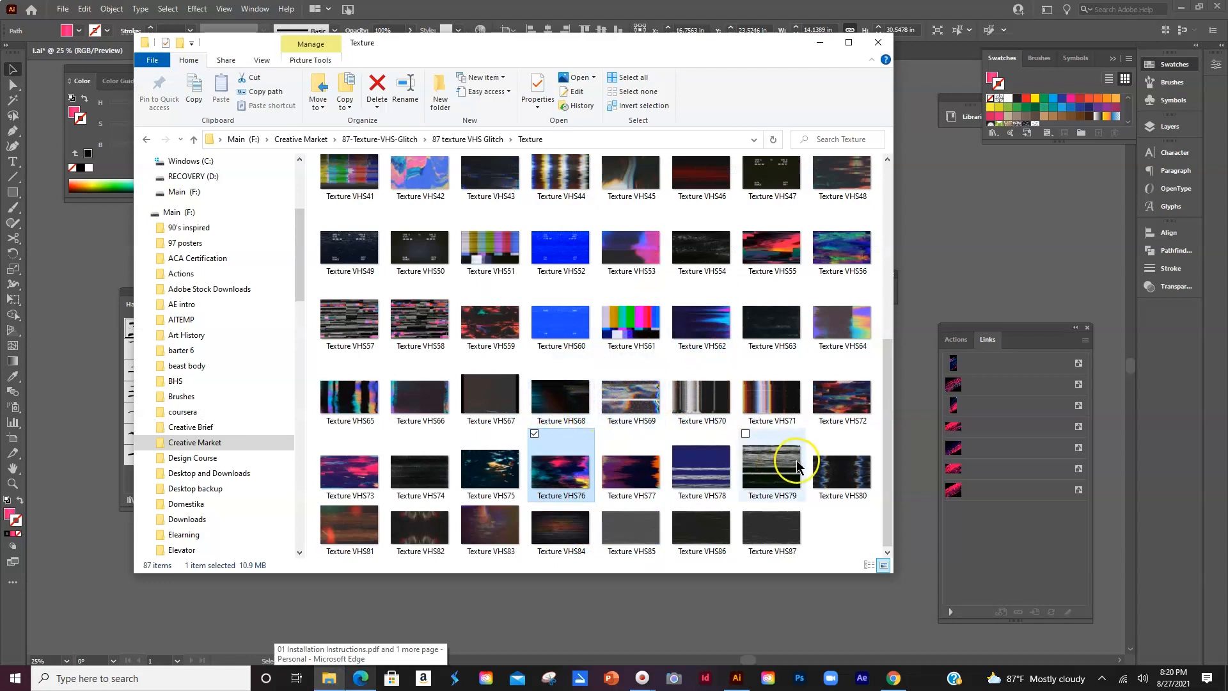
pyautogui.scroll(5, 767, 457)
pyautogui.moveTo(550, 55); pyautogui.dragTo(1068, 108)
pyautogui.click(938, 236)
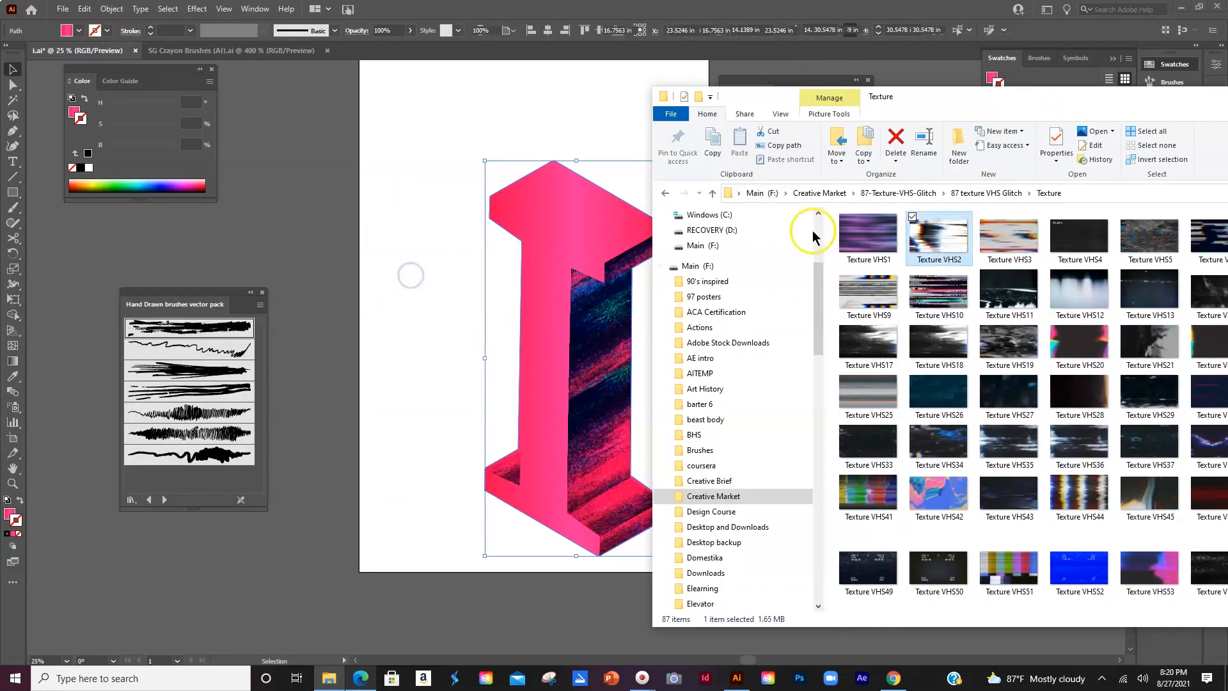
pyautogui.moveTo(991, 96); pyautogui.dragTo(769, 237)
pyautogui.click(1119, 226)
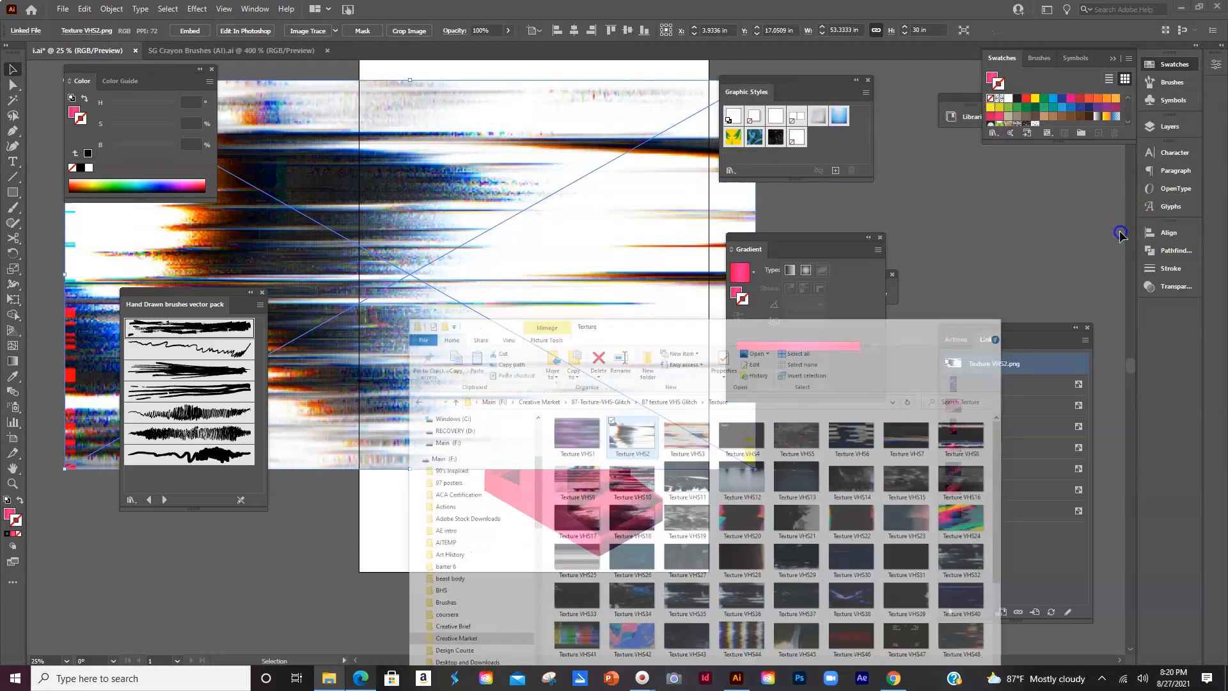
# Step: Move the Texture VHS2 image down over the letter and enlarge it to about 57.7 by 32.4 in
pyautogui.moveTo(530, 210); pyautogui.dragTo(728, 280)
pyautogui.moveTo(525, 376); pyautogui.dragTo(542, 437)
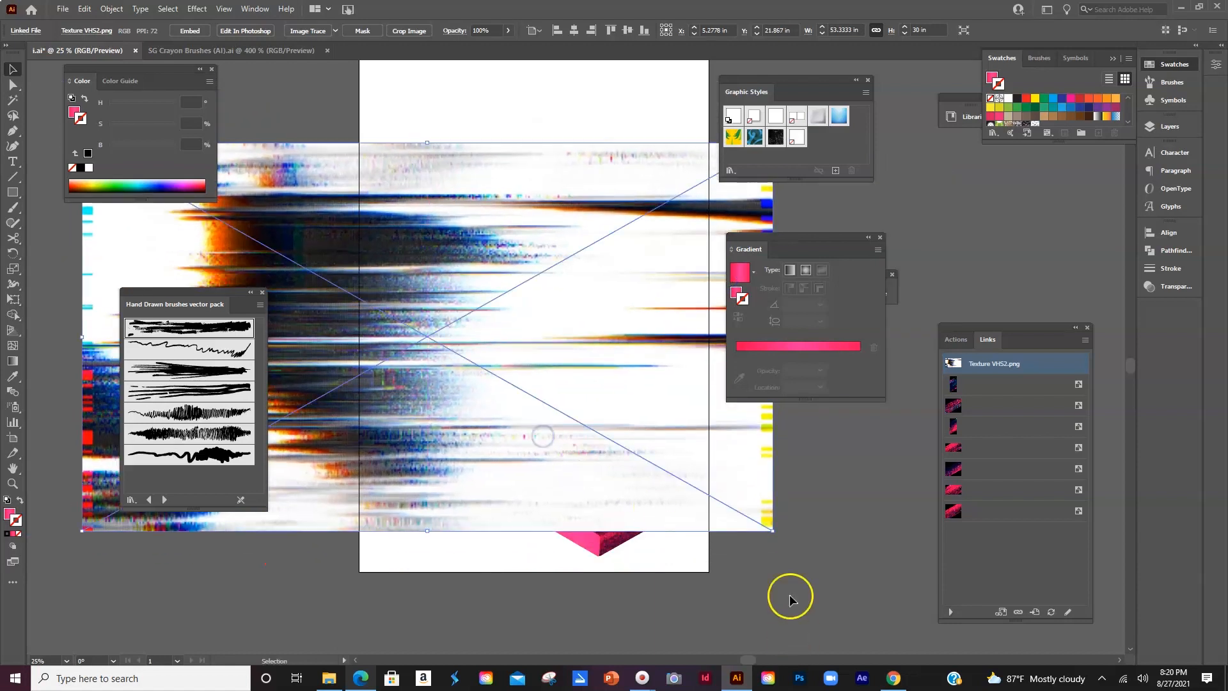
pyautogui.moveTo(772, 528); pyautogui.dragTo(826, 565)
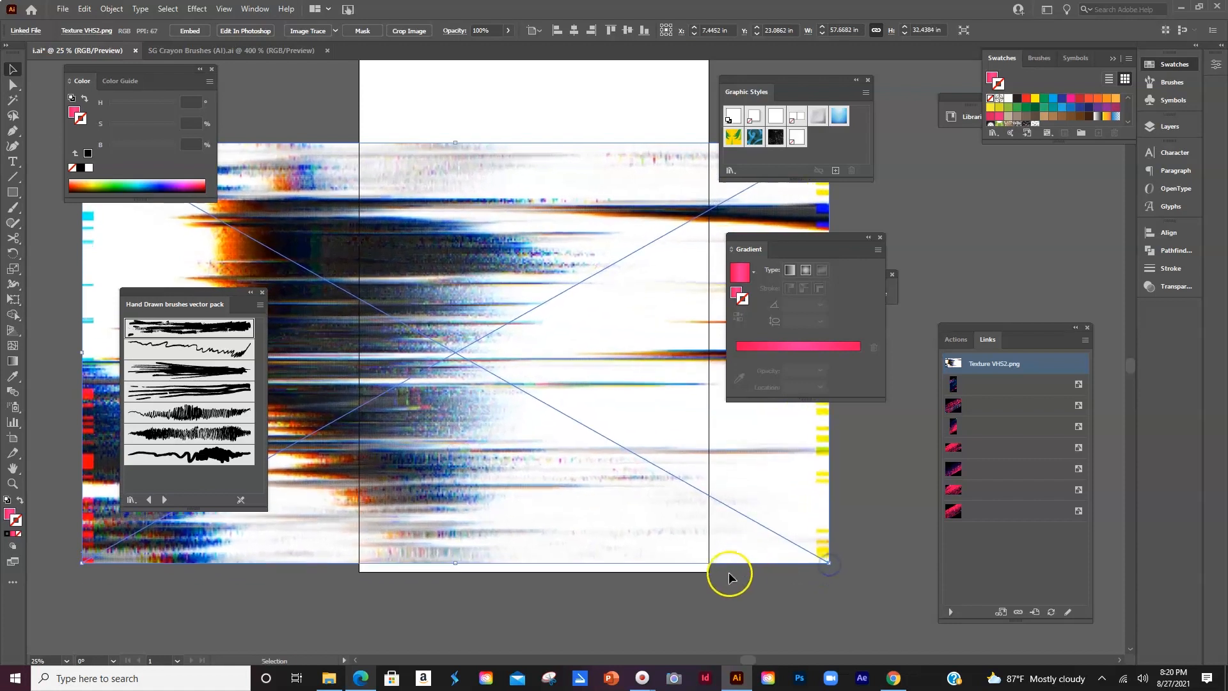
# Step: Send the Texture VHS2 image behind the letter and shift it slightly to the right
pyautogui.click(720, 570)
pyautogui.click(606, 411)
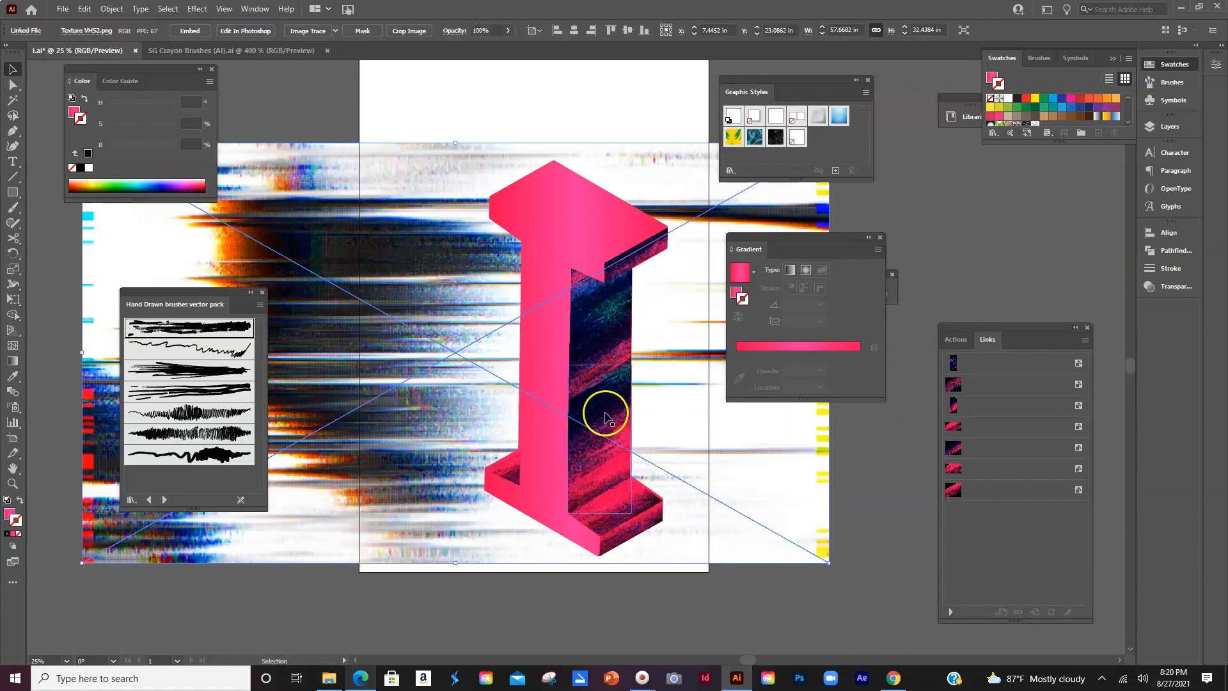
pyautogui.moveTo(764, 498); pyautogui.dragTo(797, 498)
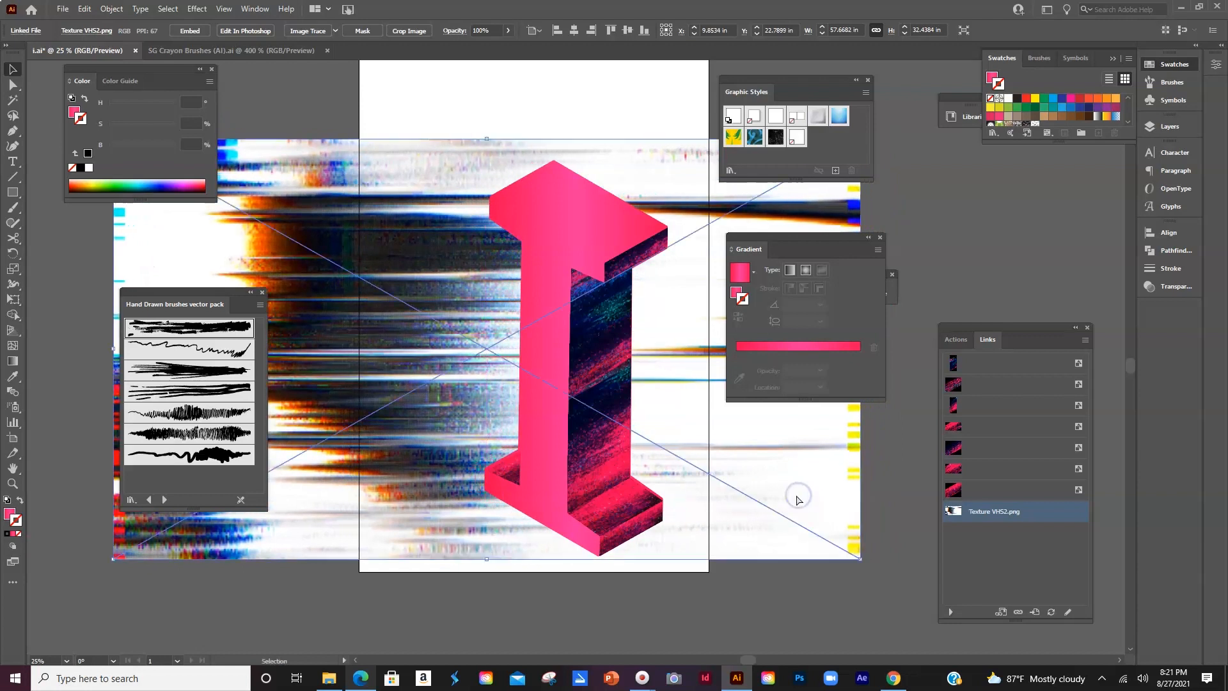
# Step: Move the Gradient panel clear of the artwork and enlarge the Texture VHS2 image to about 62 by 34.9 in
pyautogui.hotkey('ctrl', '-')
pyautogui.hotkey('ctrl', '-')
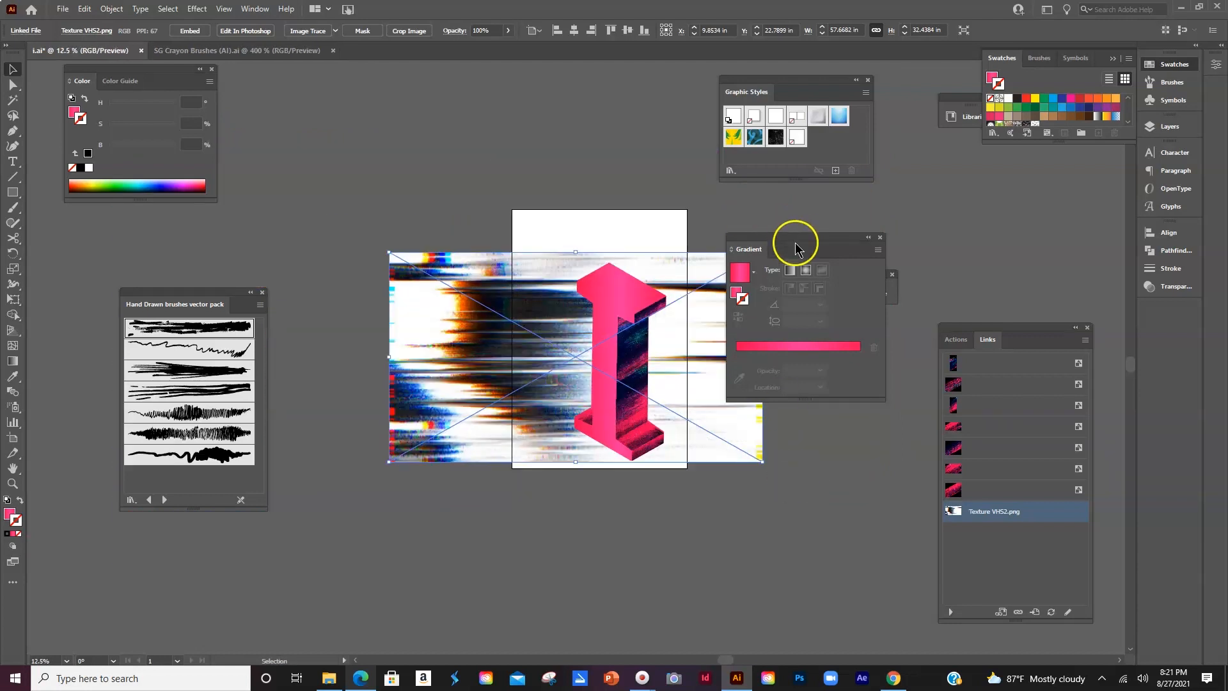
pyautogui.moveTo(800, 241); pyautogui.dragTo(952, 243)
pyautogui.moveTo(389, 253); pyautogui.dragTo(349, 237)
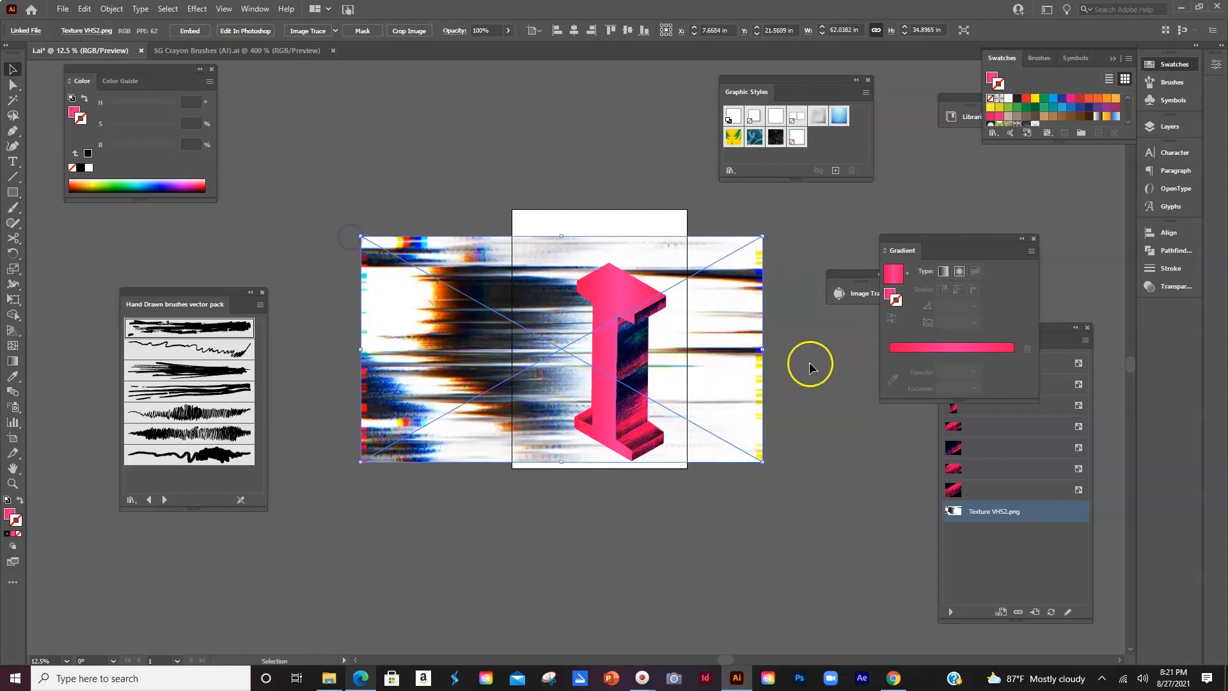
# Step: Clip the Texture VHS2 image to the letter's pink front face with a clipping mask
pyautogui.click(835, 378)
pyautogui.click(618, 303)
pyautogui.keyDown('shift'); pyautogui.click(502, 293); pyautogui.keyUp('shift')
pyautogui.rightClick(502, 292)
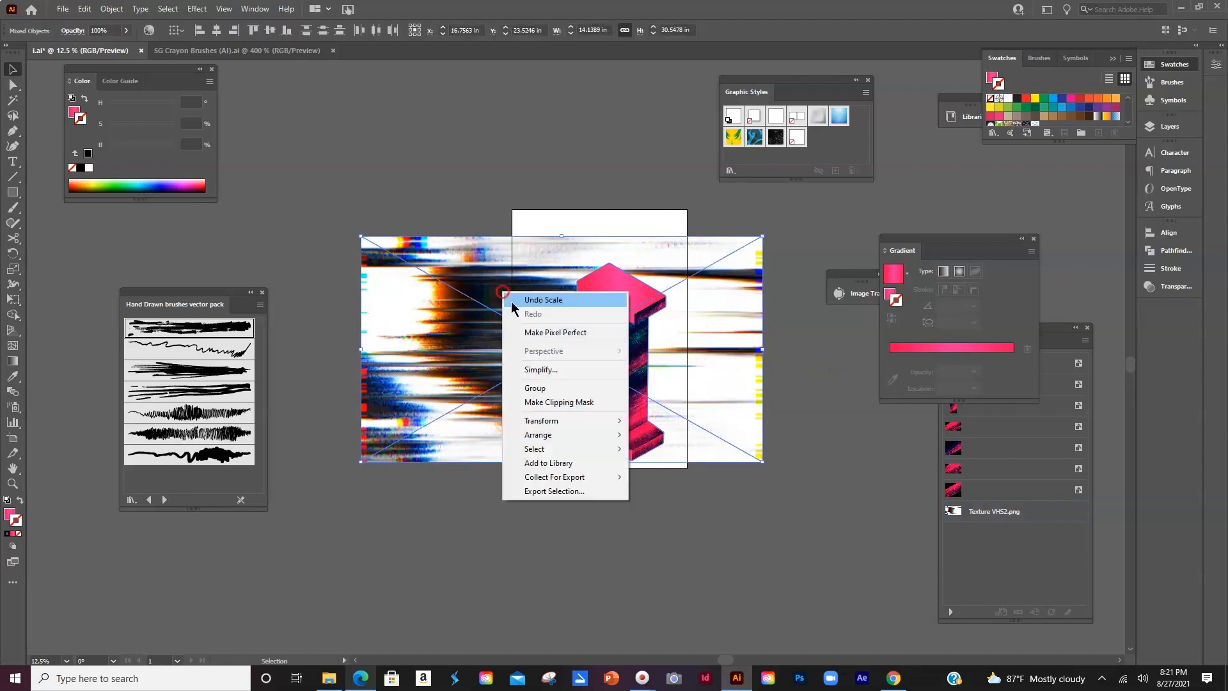
pyautogui.click(567, 402)
pyautogui.click(578, 545)
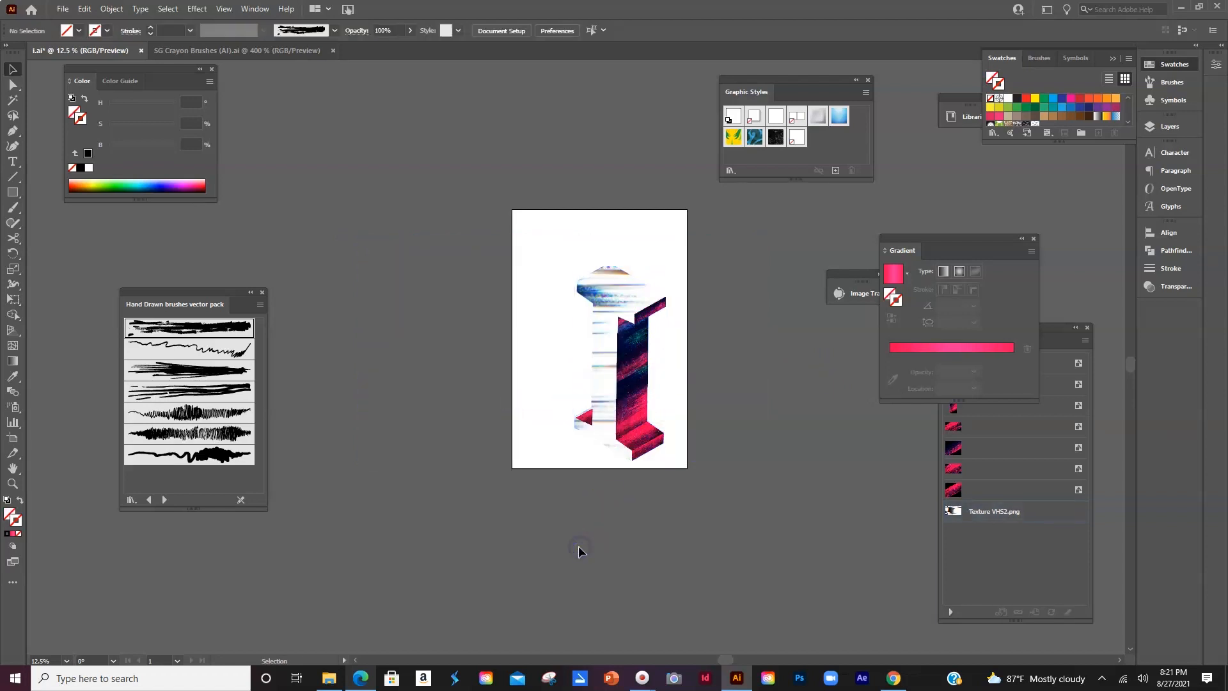
# Step: Select the whole letter artwork and move it slightly left to centre it on the artboard
pyautogui.hotkey('ctrl', '=')
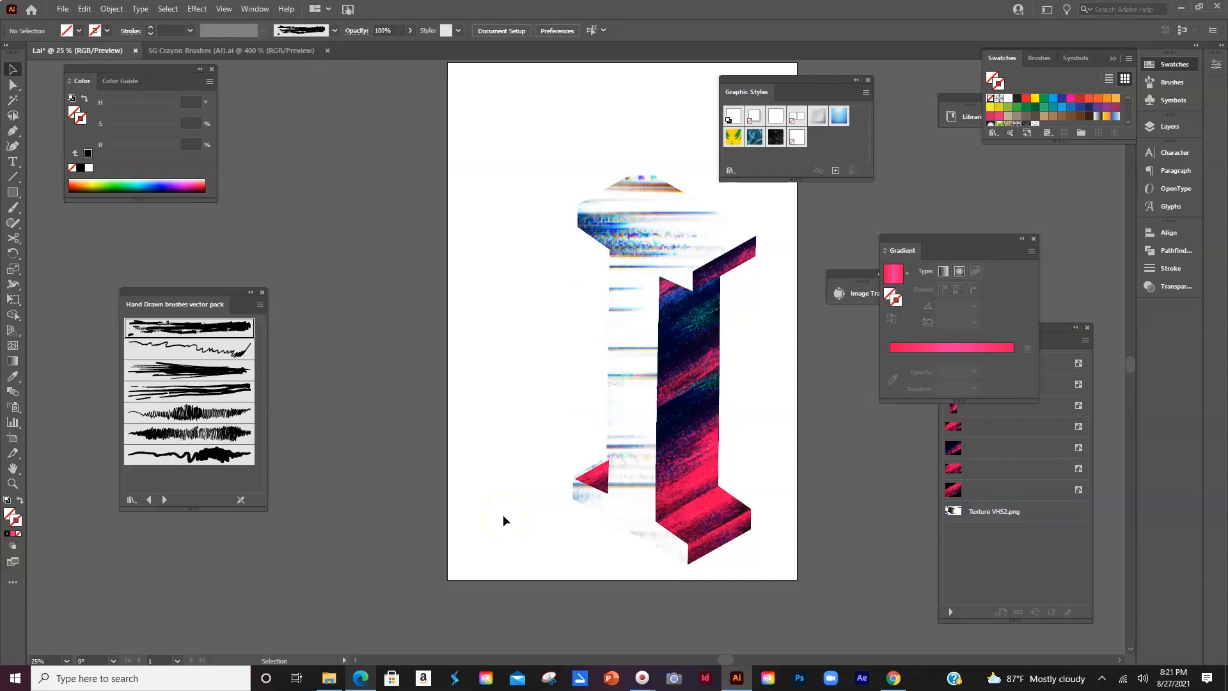
pyautogui.click(515, 247)
pyautogui.moveTo(512, 139); pyautogui.dragTo(798, 579)
pyautogui.moveTo(692, 419); pyautogui.dragTo(658, 410)
pyautogui.click(798, 390)
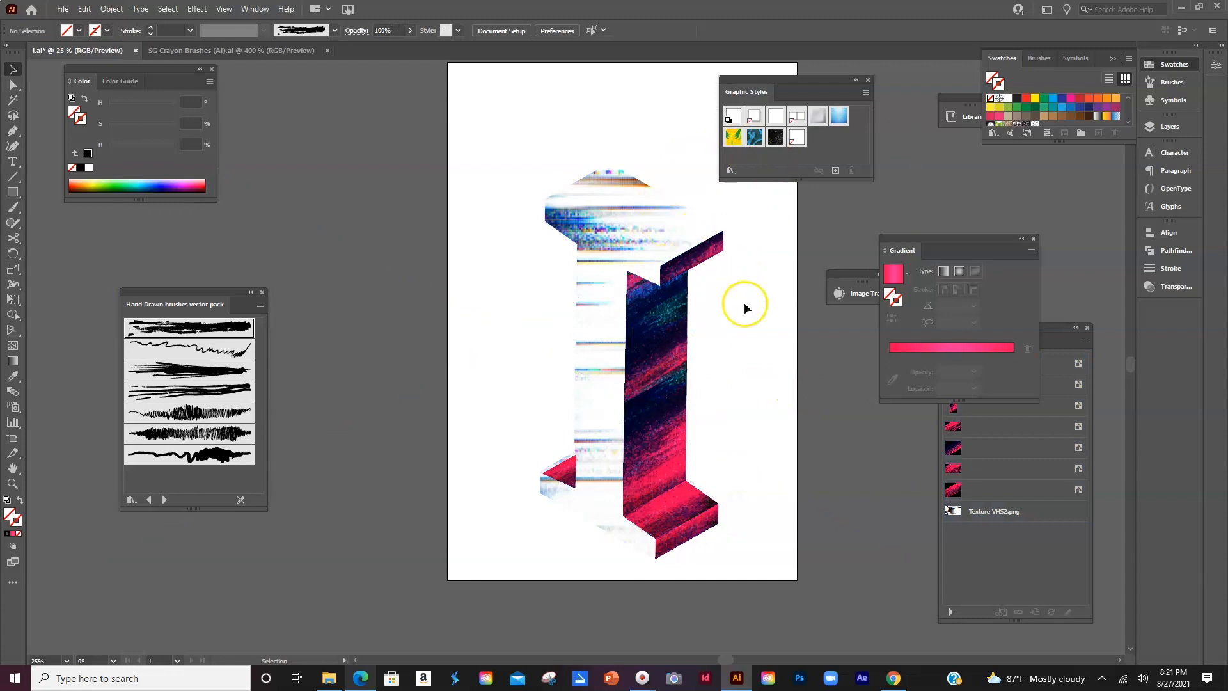
# Step: Examine the letter's textured faces at several magnifications, ending on the whole artboard
pyautogui.hotkey('ctrl', '-')
pyautogui.hotkey('ctrl', '-')
pyautogui.hotkey('ctrl', '=')
pyautogui.hotkey('ctrl', '=')
pyautogui.hotkey('ctrl', '=')
pyautogui.hotkey('ctrl', '=')
pyautogui.hotkey('ctrl', '=')
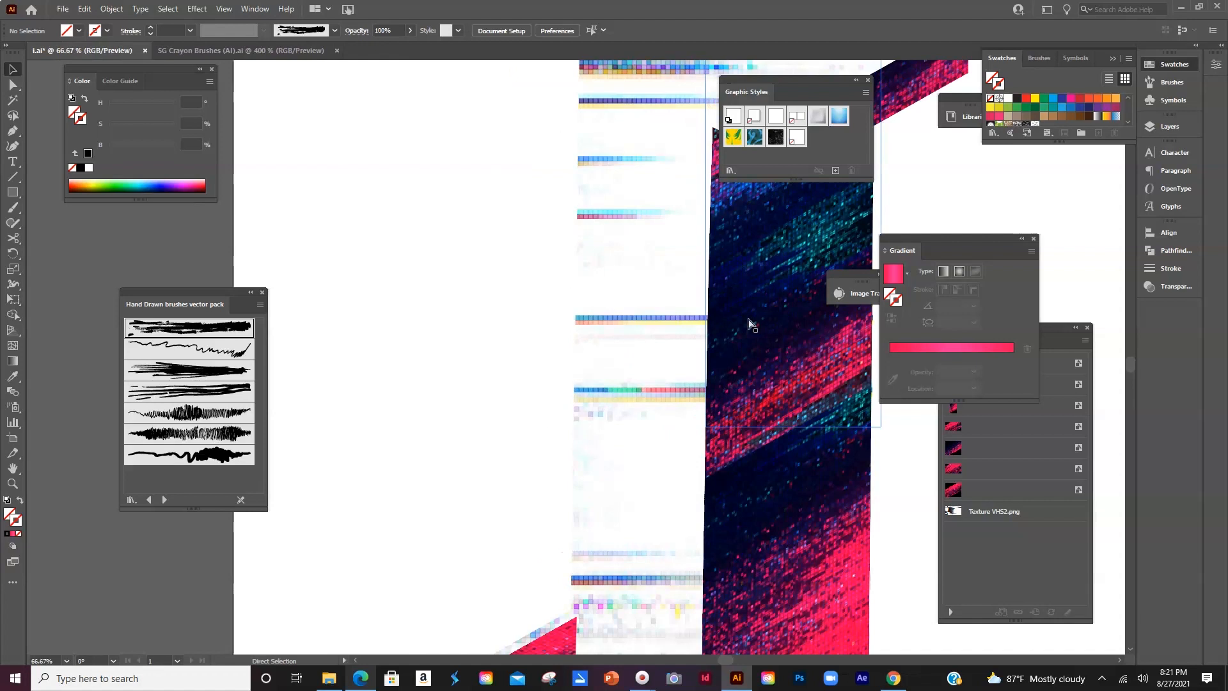
pyautogui.hotkey('ctrl', '0')
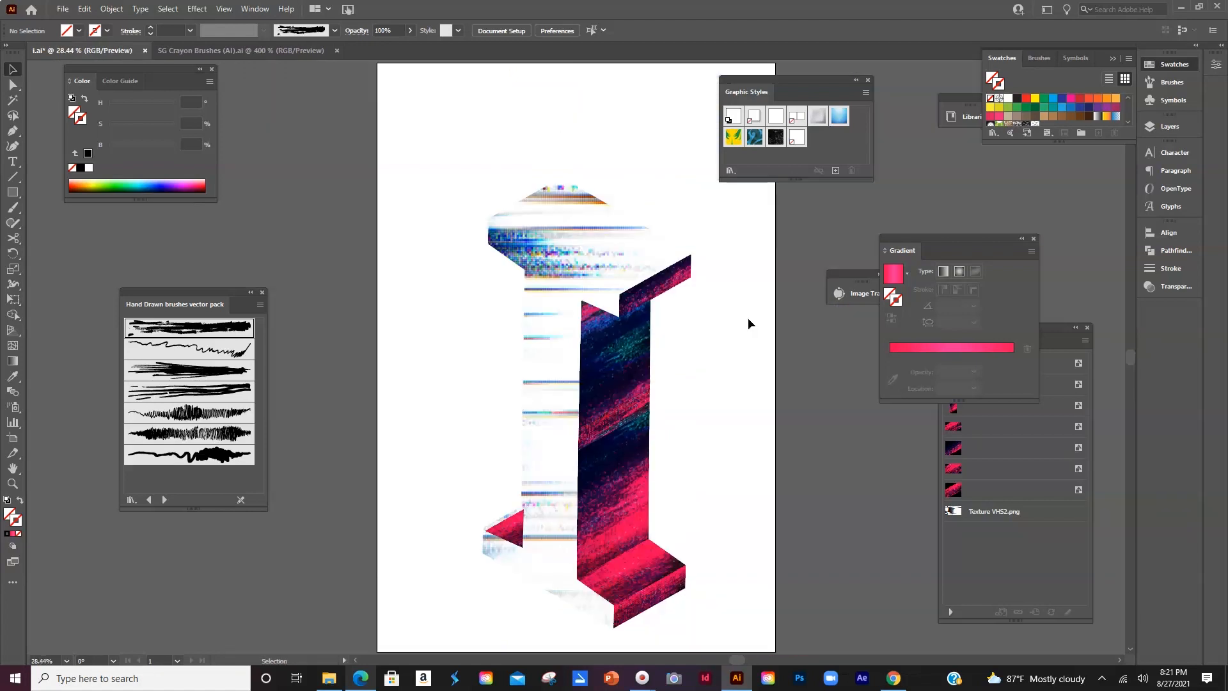
# Step: Move the Gradient panel aside and nudge the Texture VHS2 image inside the front-face clip group up to Y about 21 in
pyautogui.click(465, 352)
pyautogui.moveTo(965, 244); pyautogui.dragTo(1063, 182)
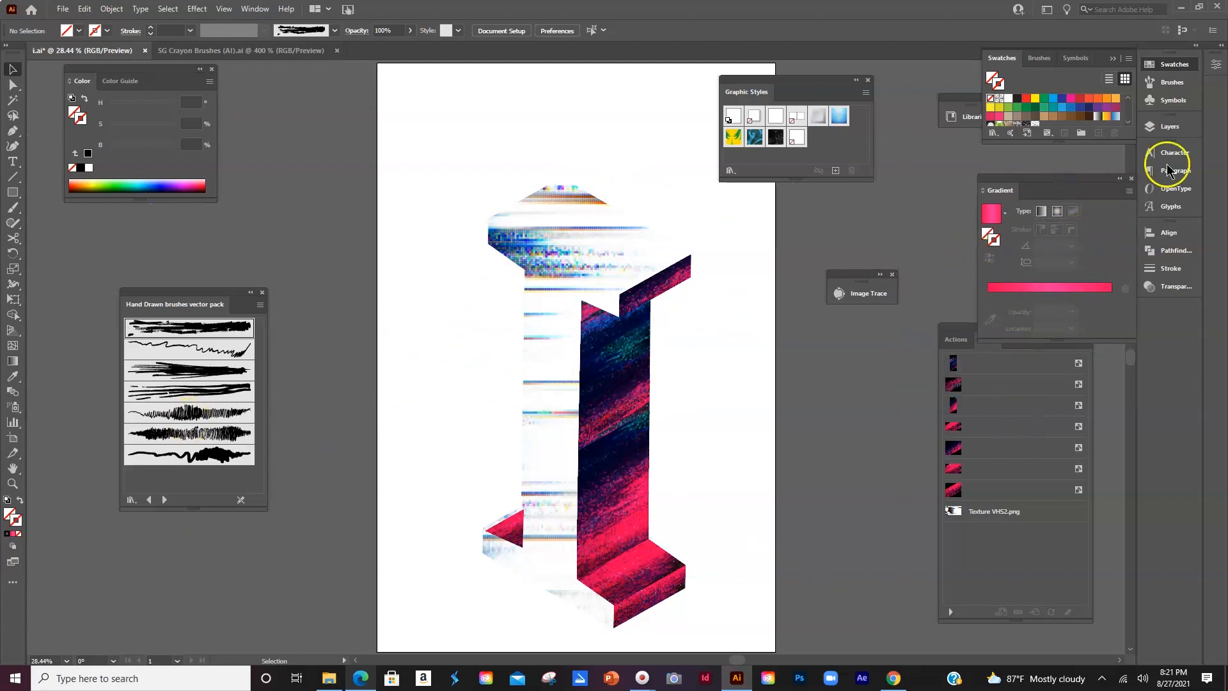
pyautogui.click(1179, 131)
pyautogui.click(1037, 202)
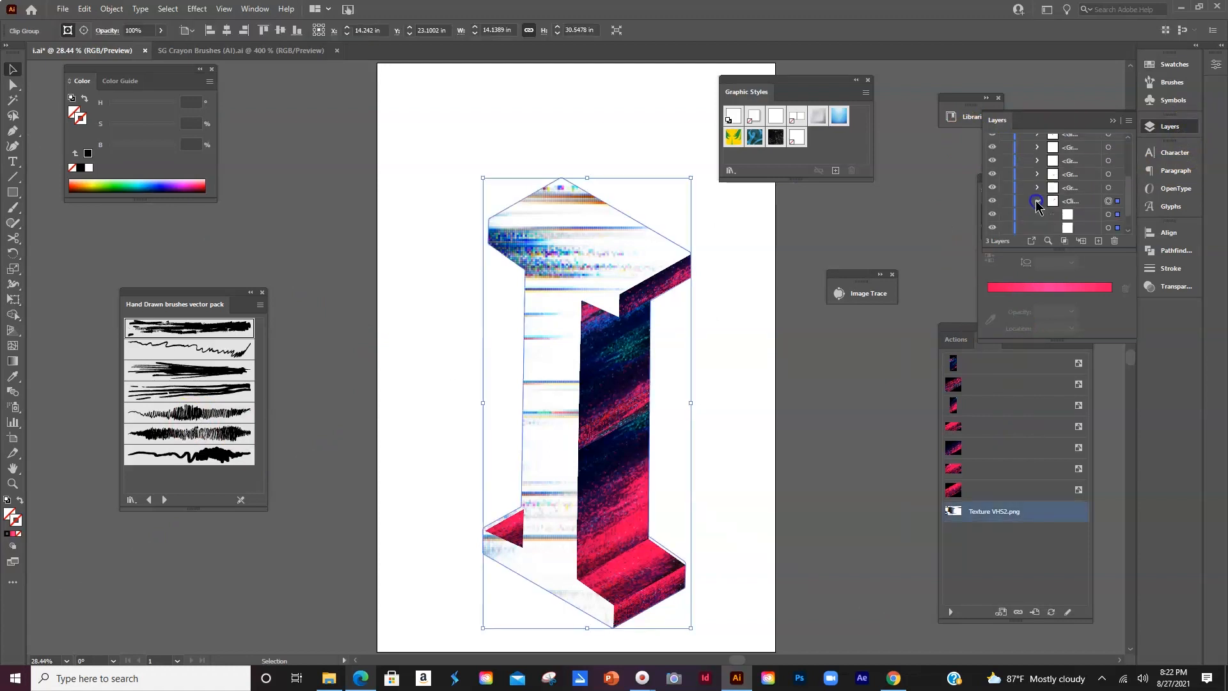
pyautogui.scroll(-2, 1087, 214)
pyautogui.click(1108, 203)
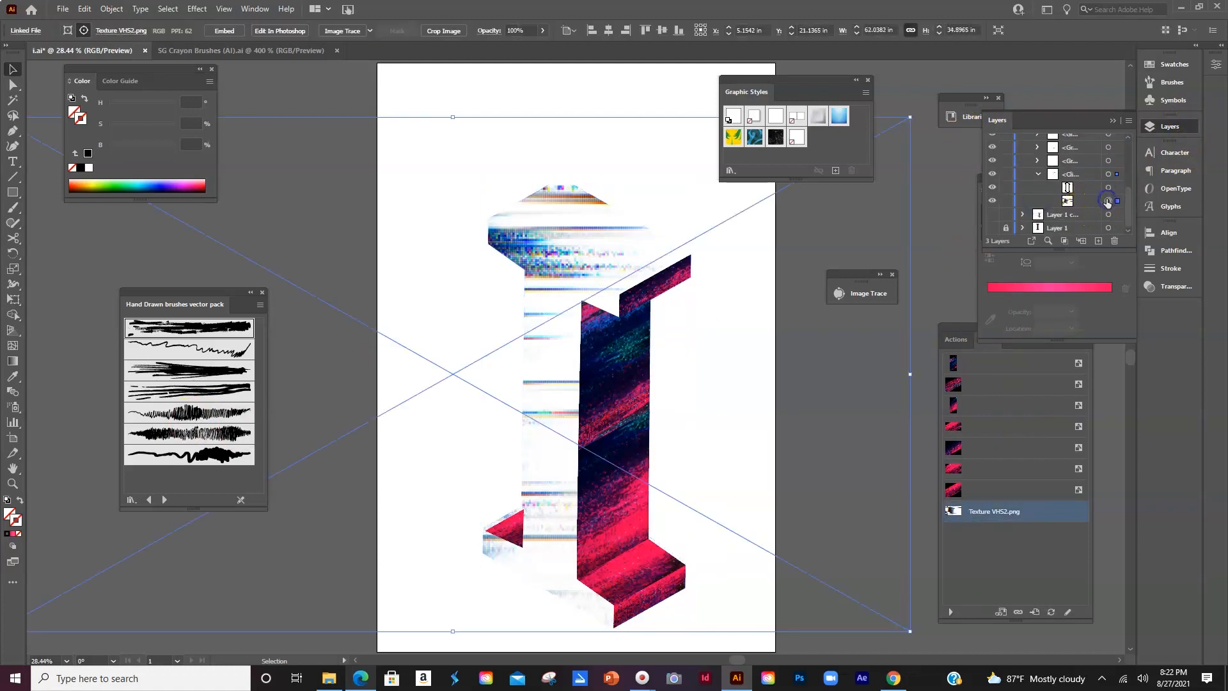
pyautogui.hotkey('shift', 'Up')
pyautogui.hotkey('shift', 'Up')
pyautogui.hotkey('shift', 'Up')
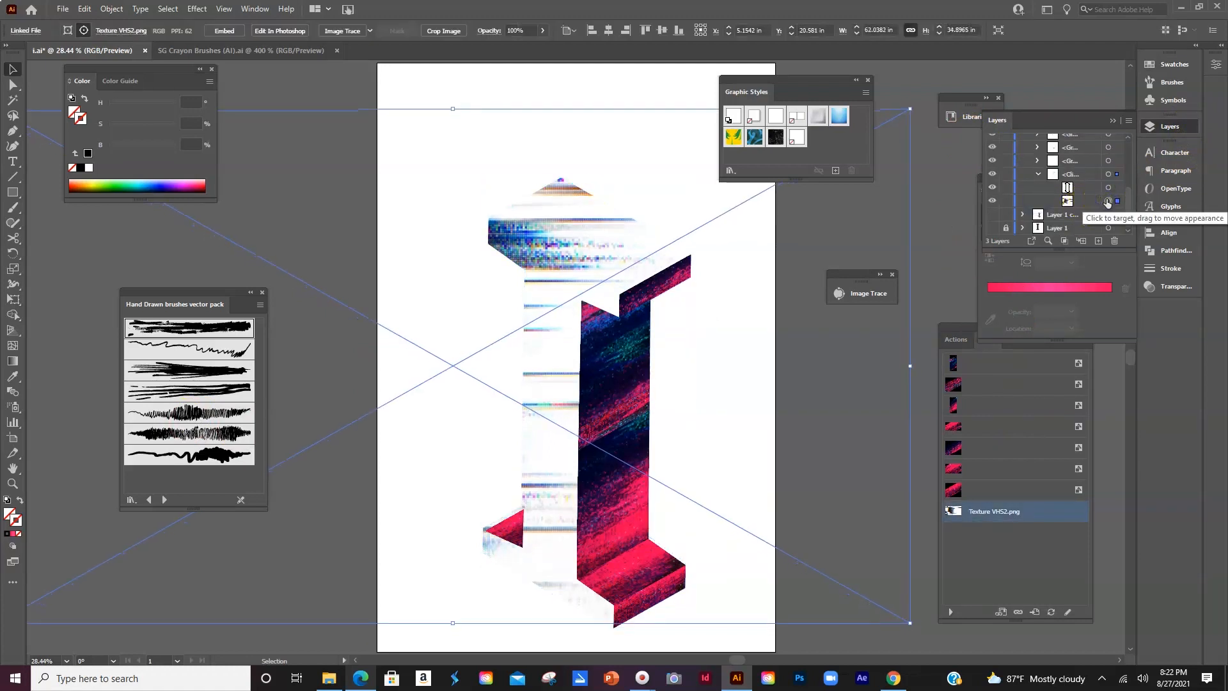
pyautogui.hotkey('shift', 'Down')
pyautogui.hotkey('shift', 'Down')
pyautogui.hotkey('shift', 'Down')
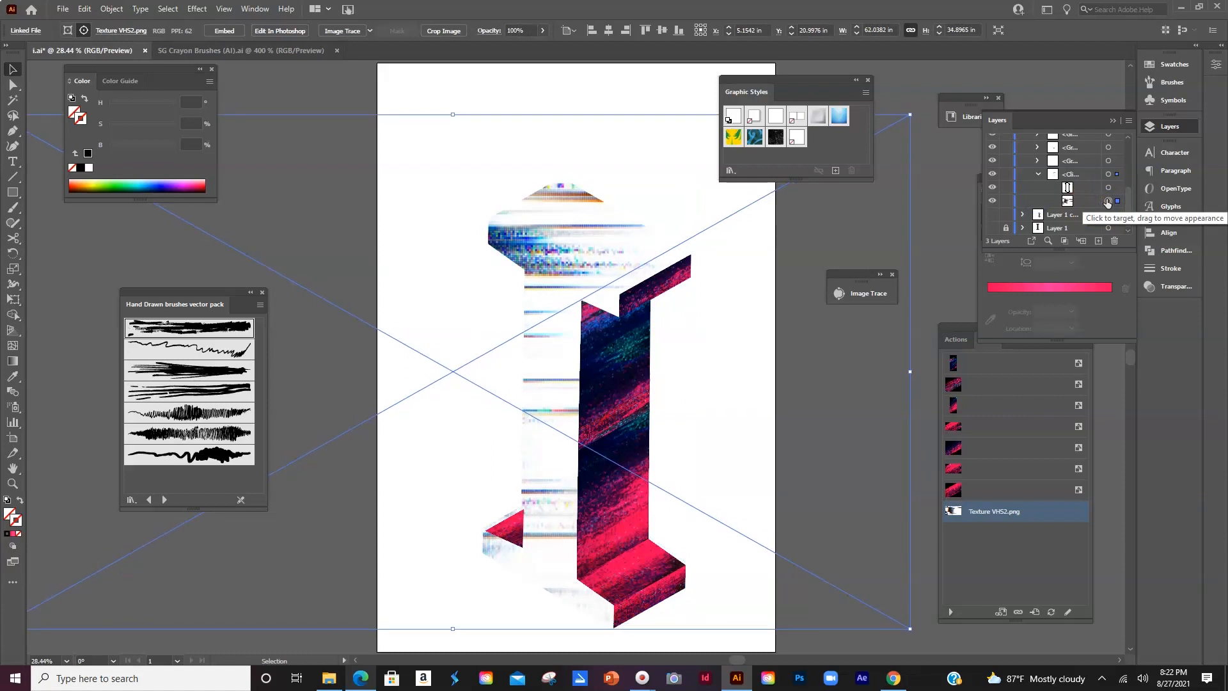
# Step: Rotate the clipped Texture VHS2 image 90° counterclockwise so its streaks run vertically
pyautogui.hotkey('ctrl', '-')
pyautogui.hotkey('ctrl', '-')
pyautogui.hotkey('ctrl', '-')
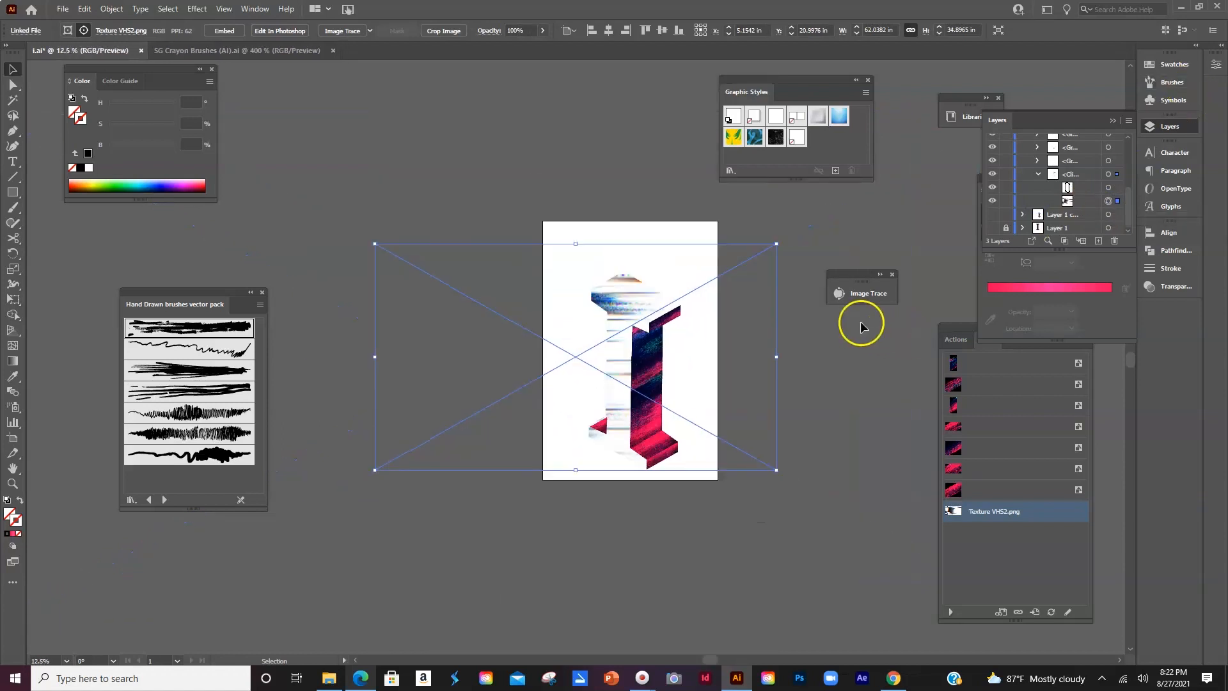
pyautogui.moveTo(782, 241); pyautogui.dragTo(514, 178)
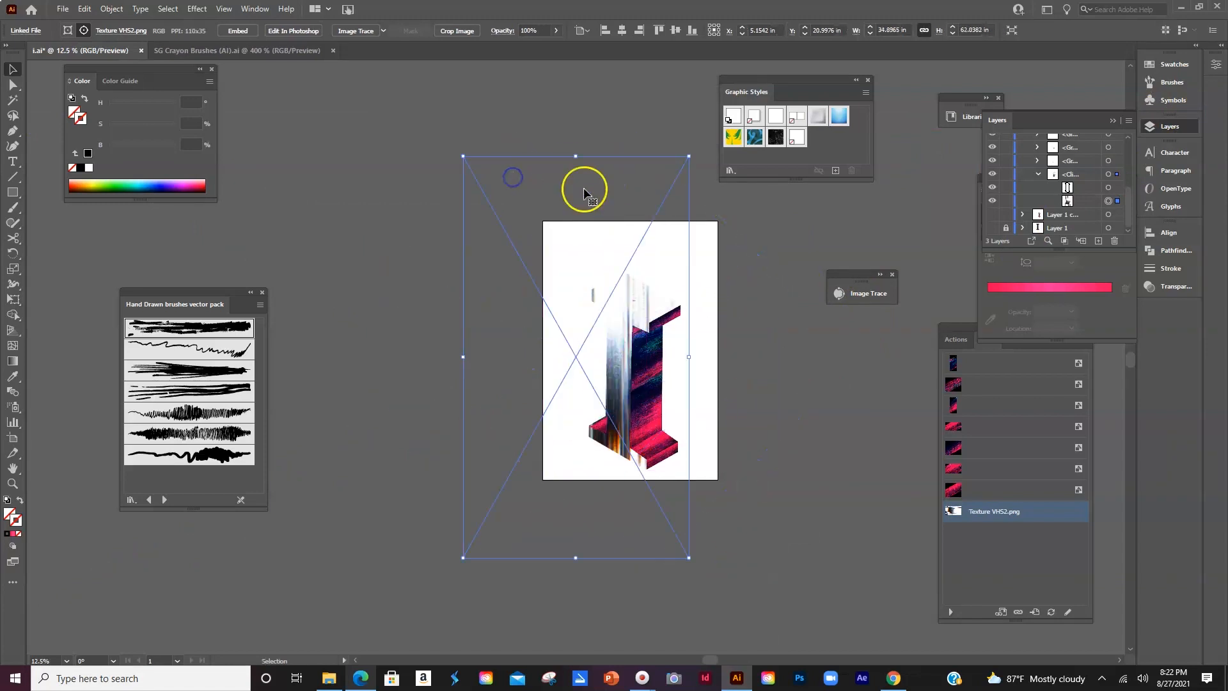
# Step: Nudge the rotated Texture VHS2 image up within its mask to Y about 17.4 in
pyautogui.hotkey('shift', 'Up')
pyautogui.hotkey('shift', 'Up')
pyautogui.hotkey('shift', 'Up')
pyautogui.hotkey('shift', 'Up')
pyautogui.hotkey('shift', 'Up')
pyautogui.hotkey('shift', 'Up')
pyautogui.hotkey('shift', 'Up')
pyautogui.hotkey('shift', 'Up')
pyautogui.hotkey('shift', 'Up')
pyautogui.hotkey('shift', 'Up')
pyautogui.hotkey('shift', 'Up')
pyautogui.hotkey('shift', 'Up')
pyautogui.hotkey('shift', 'Up')
pyautogui.hotkey('shift', 'Up')
pyautogui.hotkey('shift', 'Up')
pyautogui.hotkey('shift', 'Up')
pyautogui.hotkey('shift', 'Up')
pyautogui.hotkey('shift', 'Up')
pyautogui.hotkey('shift', 'Up')
pyautogui.hotkey('shift', 'Up')
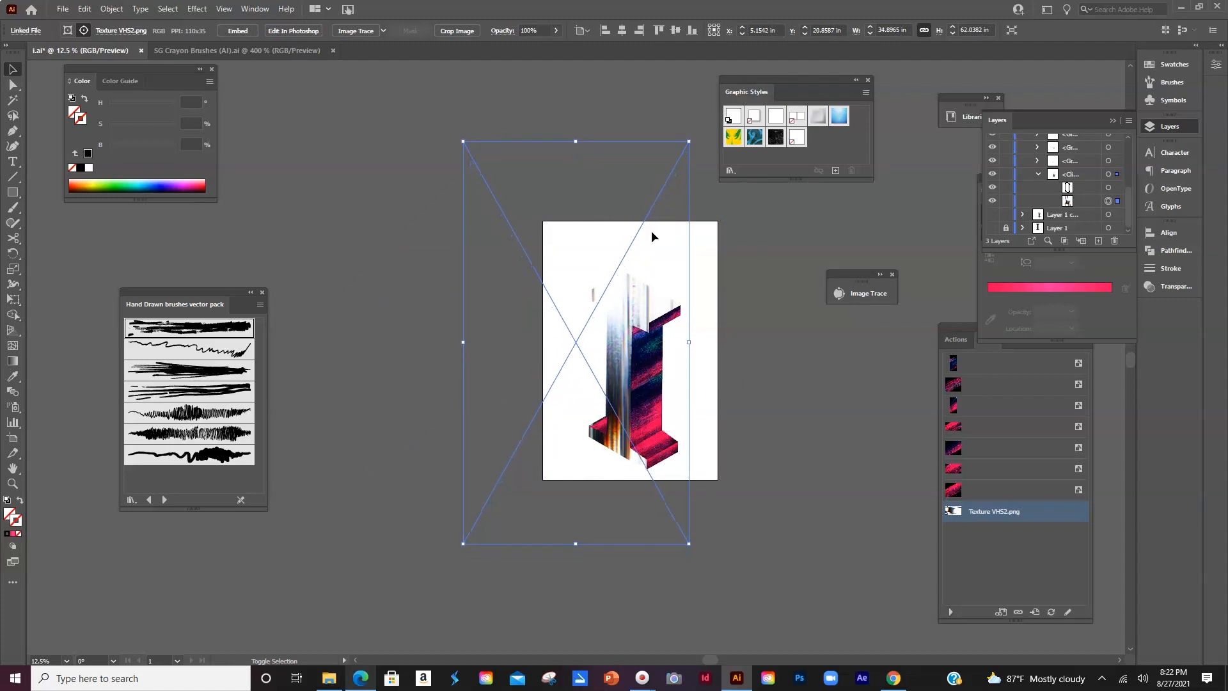
# Step: Nudge the Texture VHS2 image right within its mask to X about 9.6 in
pyautogui.hotkey('shift', 'Right')
pyautogui.hotkey('shift', 'Right')
pyautogui.hotkey('shift', 'Right')
pyautogui.hotkey('shift', 'Right')
pyautogui.hotkey('shift', 'Right')
pyautogui.hotkey('shift', 'Right')
pyautogui.hotkey('shift', 'Right')
pyautogui.hotkey('shift', 'Right')
pyautogui.hotkey('shift', 'Right')
pyautogui.hotkey('shift', 'Right')
pyautogui.hotkey('shift', 'Right')
pyautogui.hotkey('shift', 'Right')
pyautogui.hotkey('shift', 'Right')
pyautogui.hotkey('shift', 'Right')
pyautogui.hotkey('shift', 'Right')
pyautogui.hotkey('shift', 'Right')
pyautogui.hotkey('shift', 'Right')
pyautogui.hotkey('shift', 'Right')
pyautogui.hotkey('shift', 'Right')
pyautogui.hotkey('shift', 'Right')
pyautogui.hotkey('shift', 'Right')
pyautogui.hotkey('shift', 'Right')
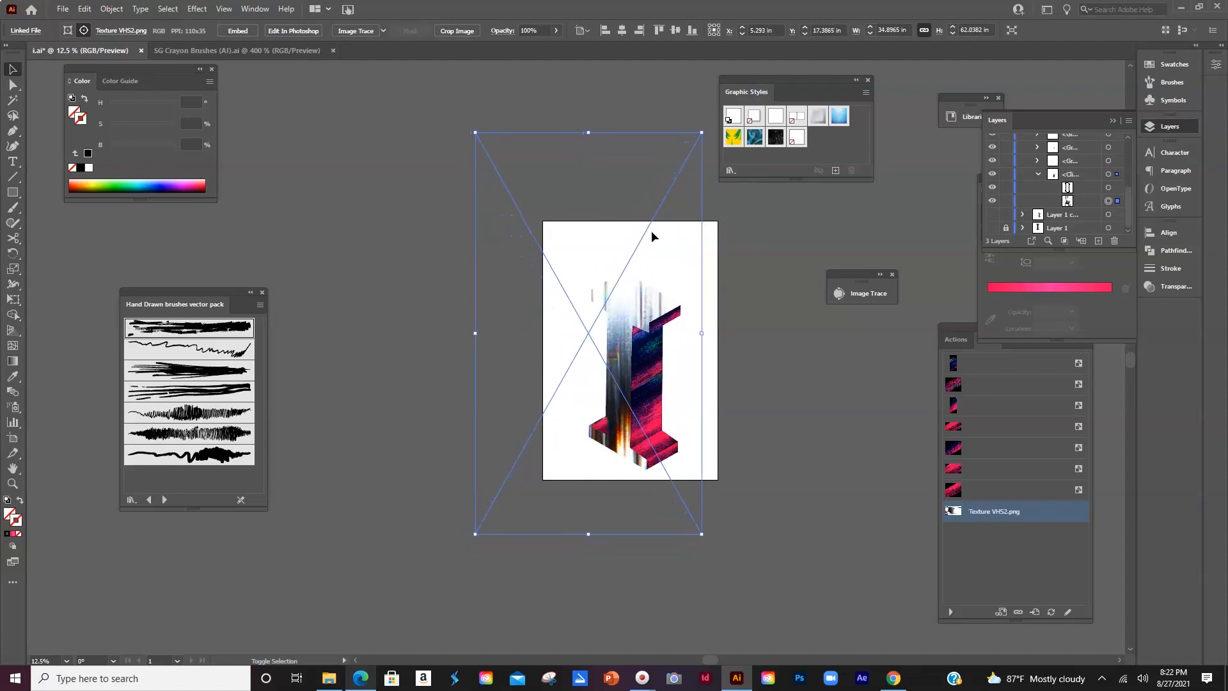
pyautogui.hotkey('shift', 'Right')
pyautogui.hotkey('shift', 'Right')
pyautogui.hotkey('shift', 'Right')
pyautogui.hotkey('shift', 'Right')
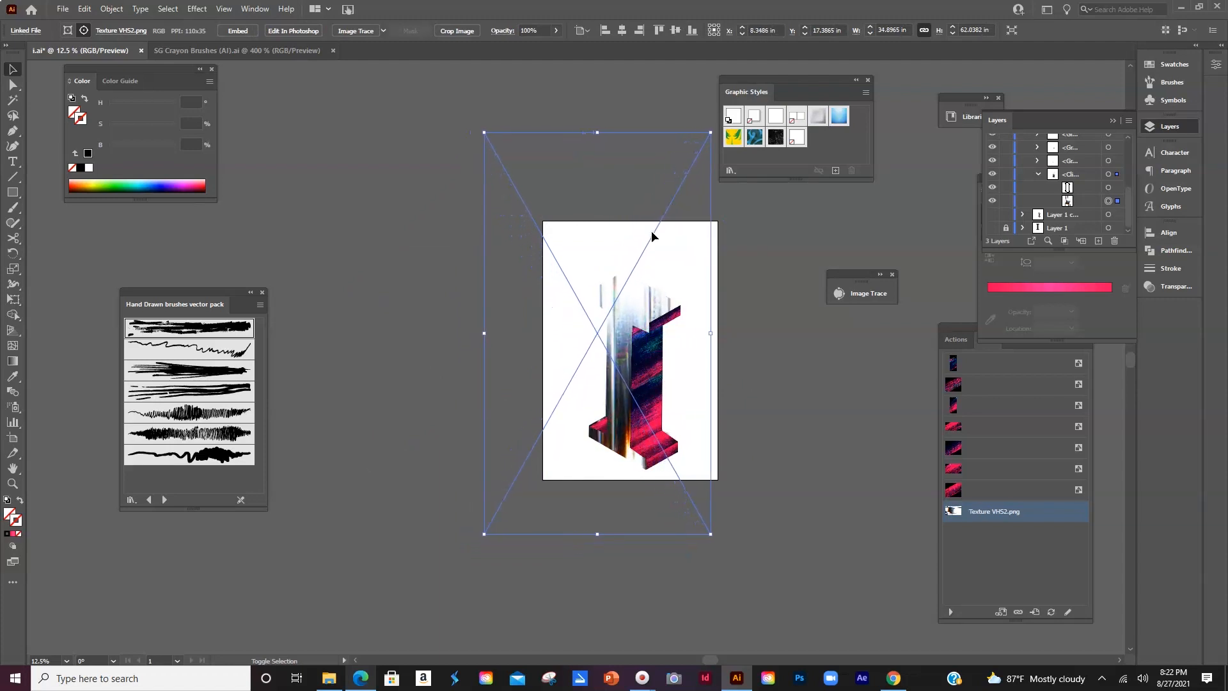
pyautogui.hotkey('shift', 'Right')
pyautogui.hotkey('shift', 'Right')
pyautogui.hotkey('shift', 'Right')
pyautogui.hotkey('shift', 'Right')
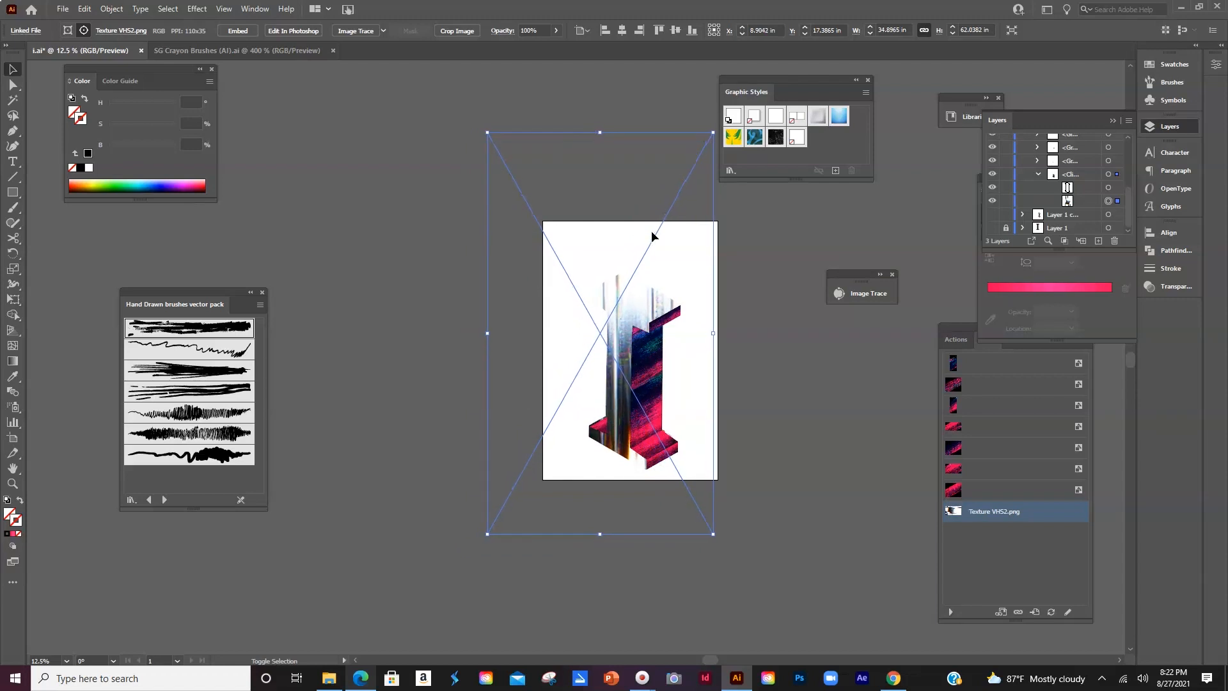
# Step: Nudge the Texture VHS2 image further up within its mask to Y about 12.7 in and deselect it
pyautogui.hotkey('shift', 'Up')
pyautogui.hotkey('shift', 'Up')
pyautogui.hotkey('shift', 'Up')
pyautogui.hotkey('shift', 'Up')
pyautogui.hotkey('shift', 'Up')
pyautogui.hotkey('shift', 'Up')
pyautogui.hotkey('shift', 'Up')
pyautogui.hotkey('shift', 'Up')
pyautogui.hotkey('shift', 'Up')
pyautogui.hotkey('shift', 'Up')
pyautogui.hotkey('shift', 'Up')
pyautogui.hotkey('shift', 'Up')
pyautogui.hotkey('shift', 'Up')
pyautogui.hotkey('shift', 'Up')
pyautogui.hotkey('shift', 'Up')
pyautogui.hotkey('shift', 'Up')
pyautogui.hotkey('shift', 'Up')
pyautogui.hotkey('shift', 'Up')
pyautogui.hotkey('shift', 'Up')
pyautogui.hotkey('shift', 'Up')
pyautogui.hotkey('shift', 'Up')
pyautogui.hotkey('shift', 'Up')
pyautogui.hotkey('shift', 'Up')
pyautogui.hotkey('shift', 'Up')
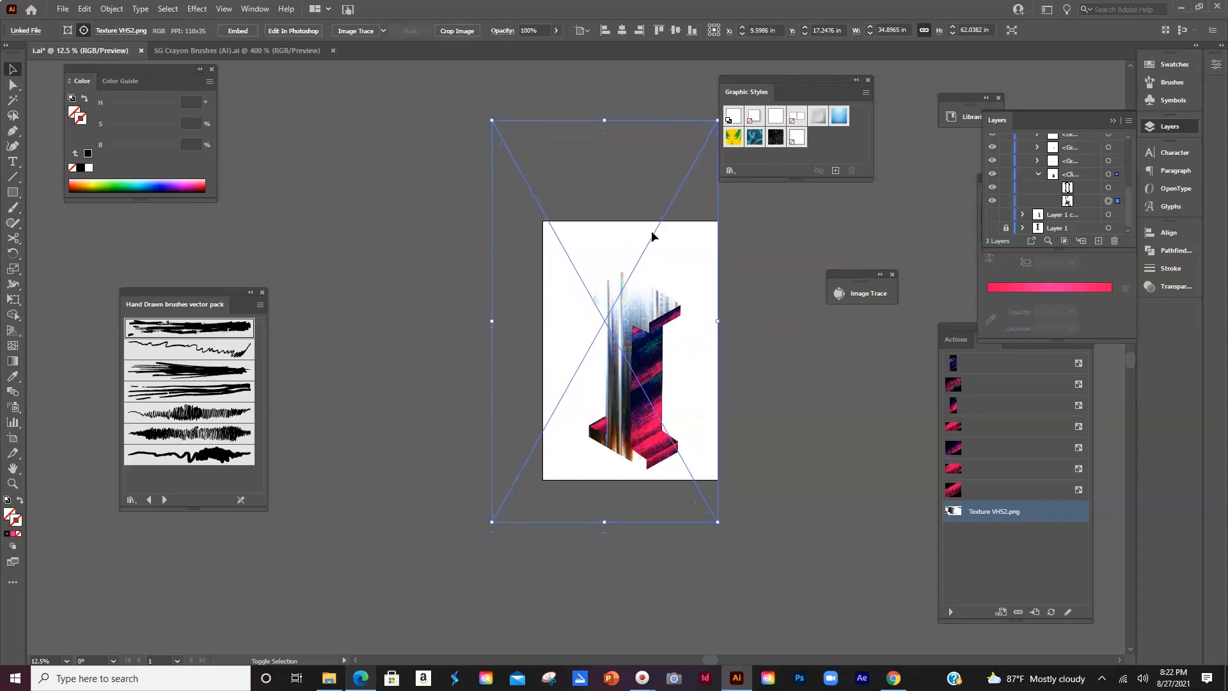
pyautogui.hotkey('shift', 'Up')
pyautogui.hotkey('shift', 'Up')
pyautogui.hotkey('shift', 'Up')
pyautogui.hotkey('shift', 'Up')
pyautogui.hotkey('shift', 'Up')
pyautogui.hotkey('shift', 'Up')
pyautogui.hotkey('shift', 'Up')
pyautogui.hotkey('shift', 'Up')
pyautogui.hotkey('shift', 'Up')
pyautogui.hotkey('shift', 'Up')
pyautogui.hotkey('shift', 'Up')
pyautogui.hotkey('shift', 'Up')
pyautogui.hotkey('shift', 'Up')
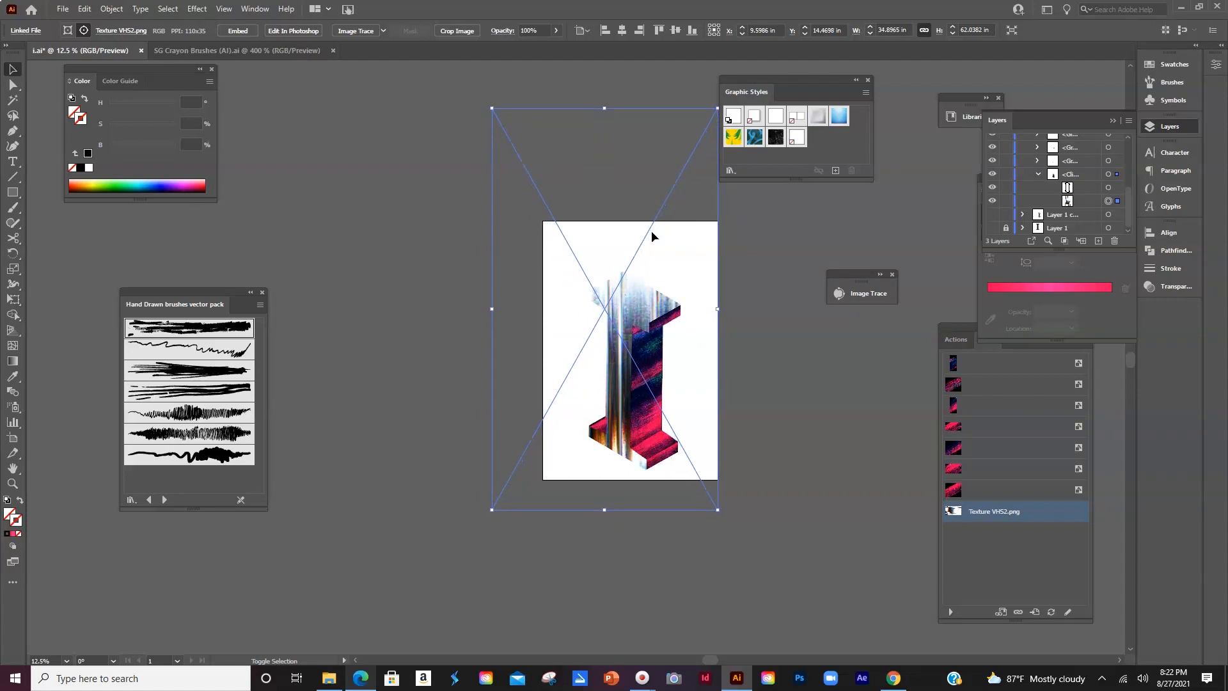
pyautogui.click(518, 237)
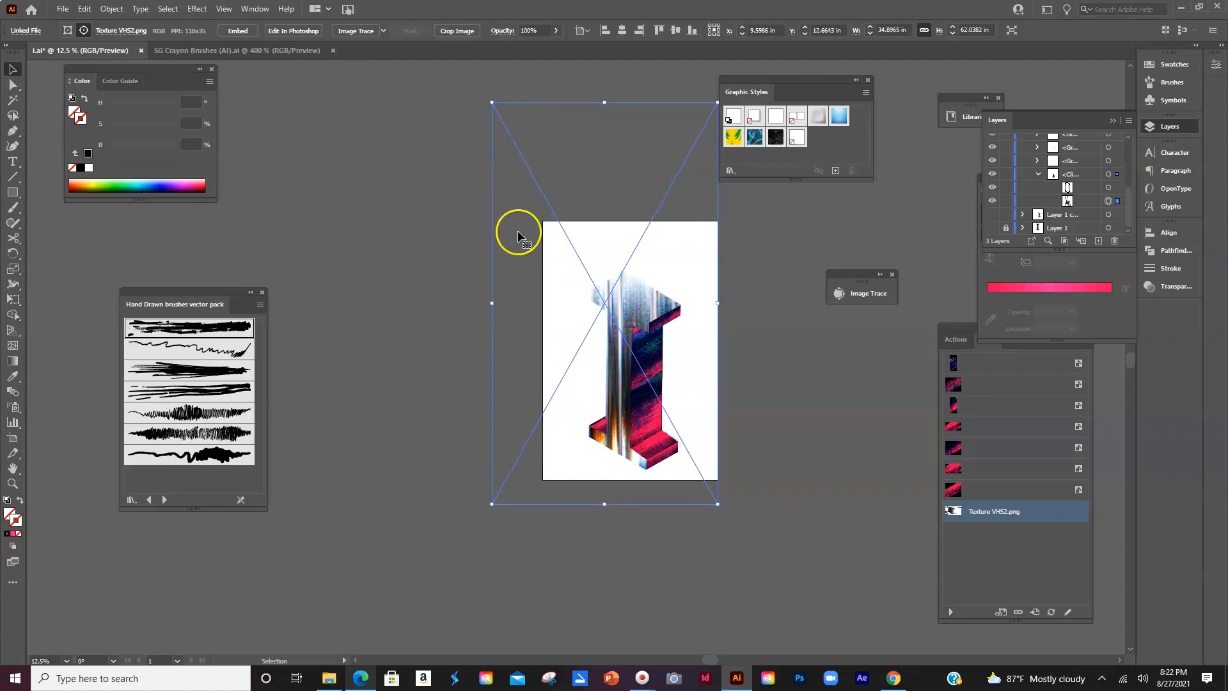
pyautogui.click(776, 476)
pyautogui.click(623, 436)
pyautogui.scroll(3, 625, 438)
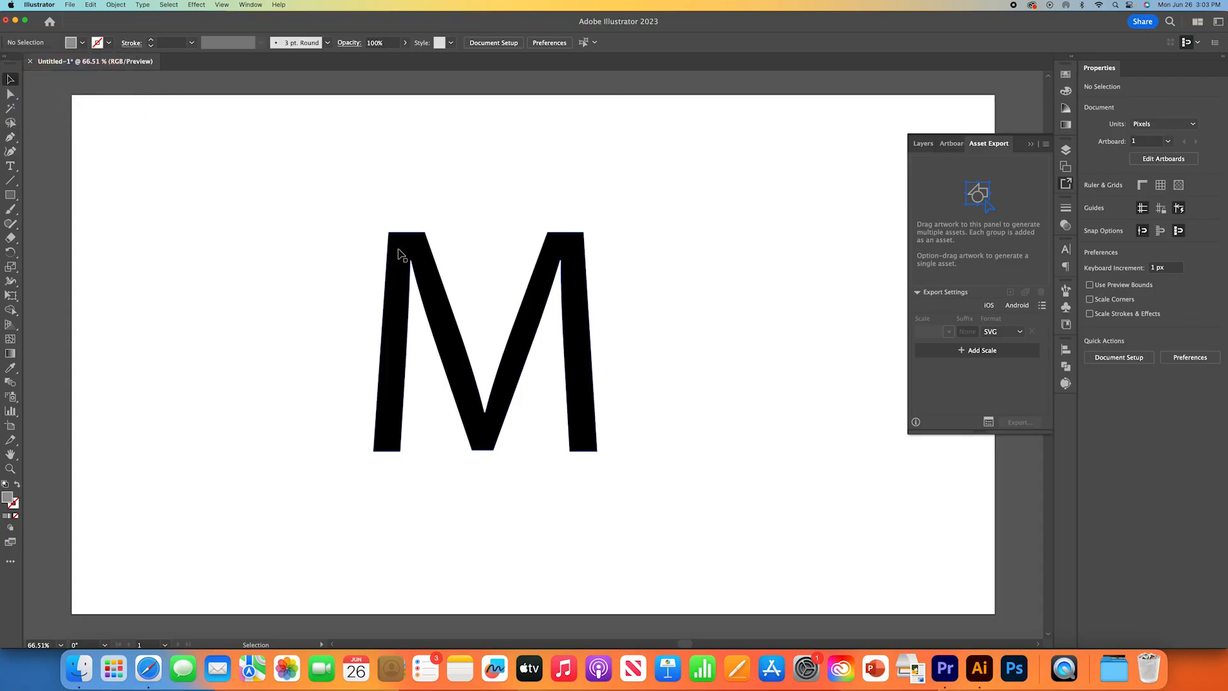
# Step: Change the fill of the outlined letter M to orange-red and deselect it
pyautogui.click(398, 252)
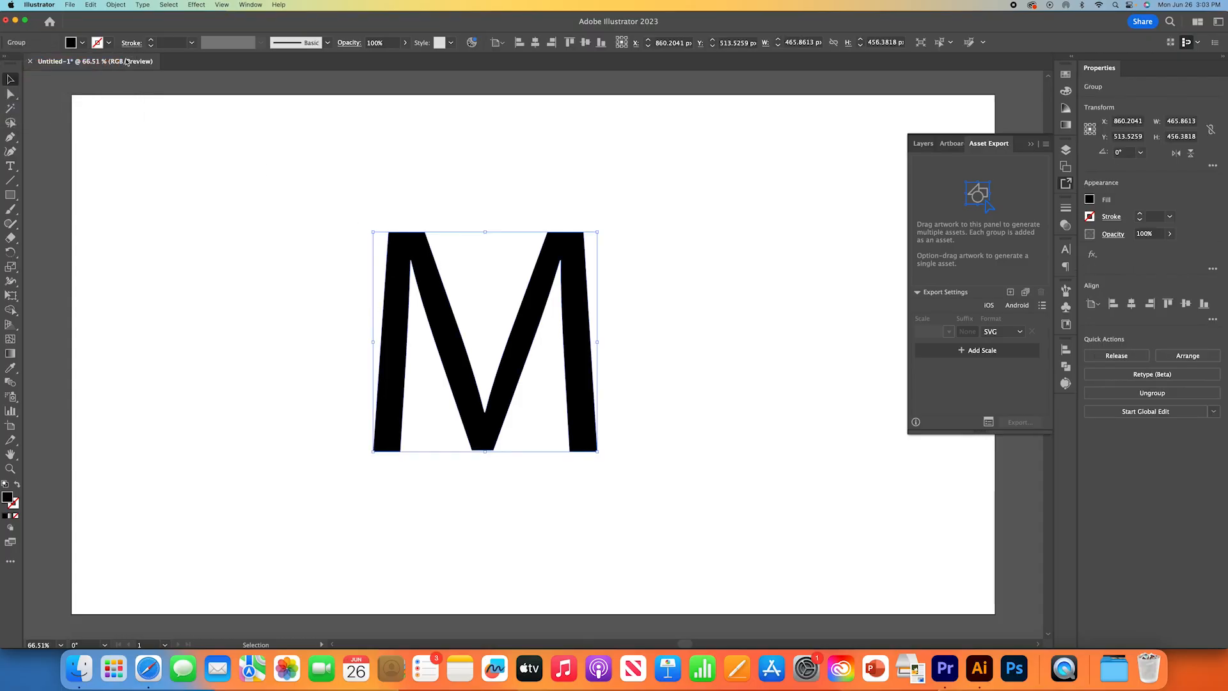
pyautogui.click(81, 42)
pyautogui.click(109, 70)
pyautogui.click(293, 183)
pyautogui.click(297, 188)
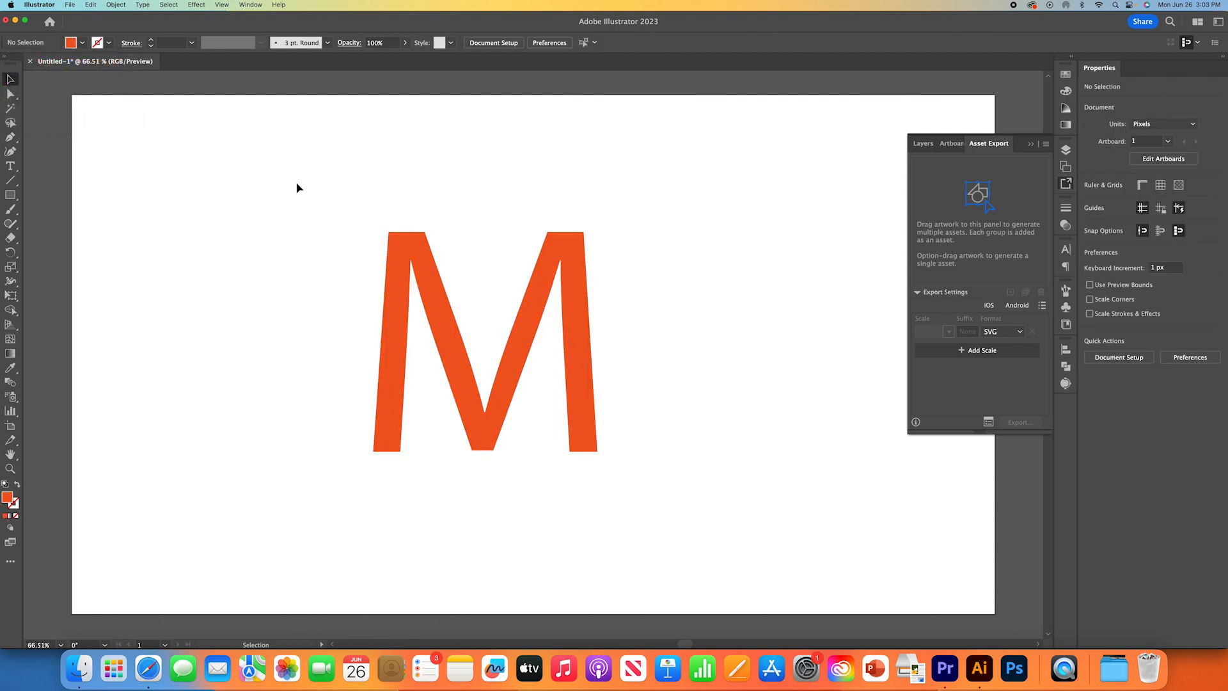
# Step: Apply 3D Extrude & Bevel (Classic) to the letter M with Off-Axis Front position, 50 pt depth and Plastic Shading
pyautogui.click(447, 315)
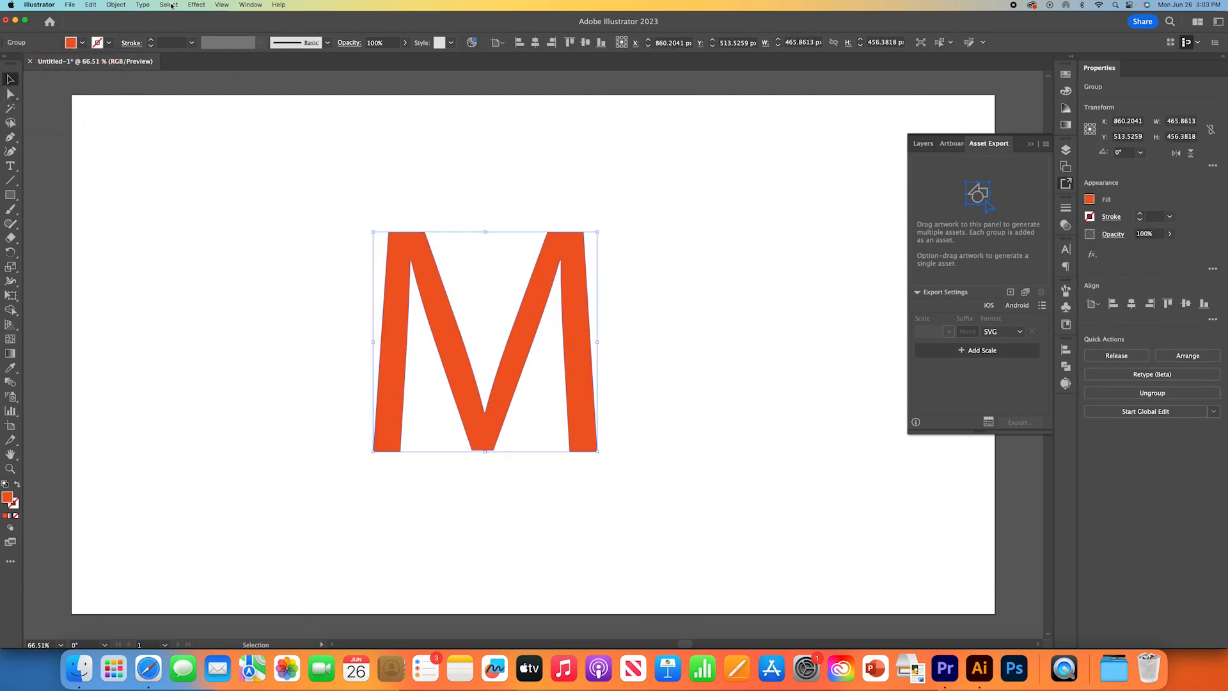
pyautogui.click(196, 4)
pyautogui.moveTo(216, 86)
pyautogui.moveTo(287, 72)
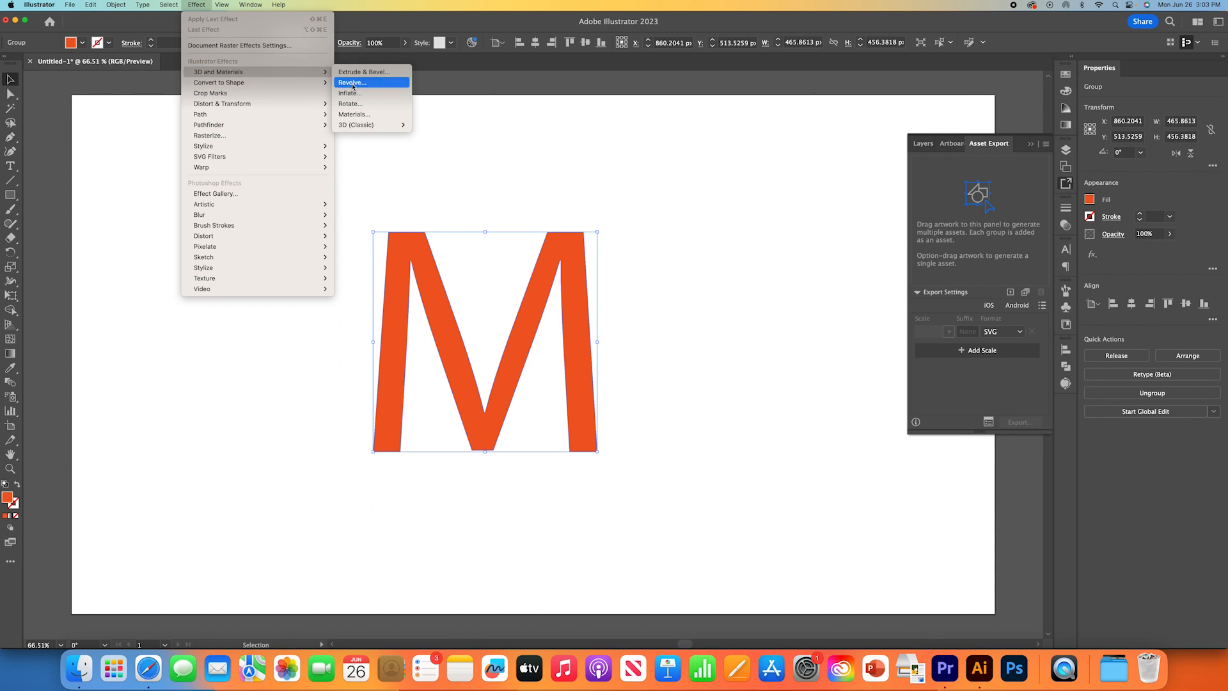
pyautogui.moveTo(371, 125)
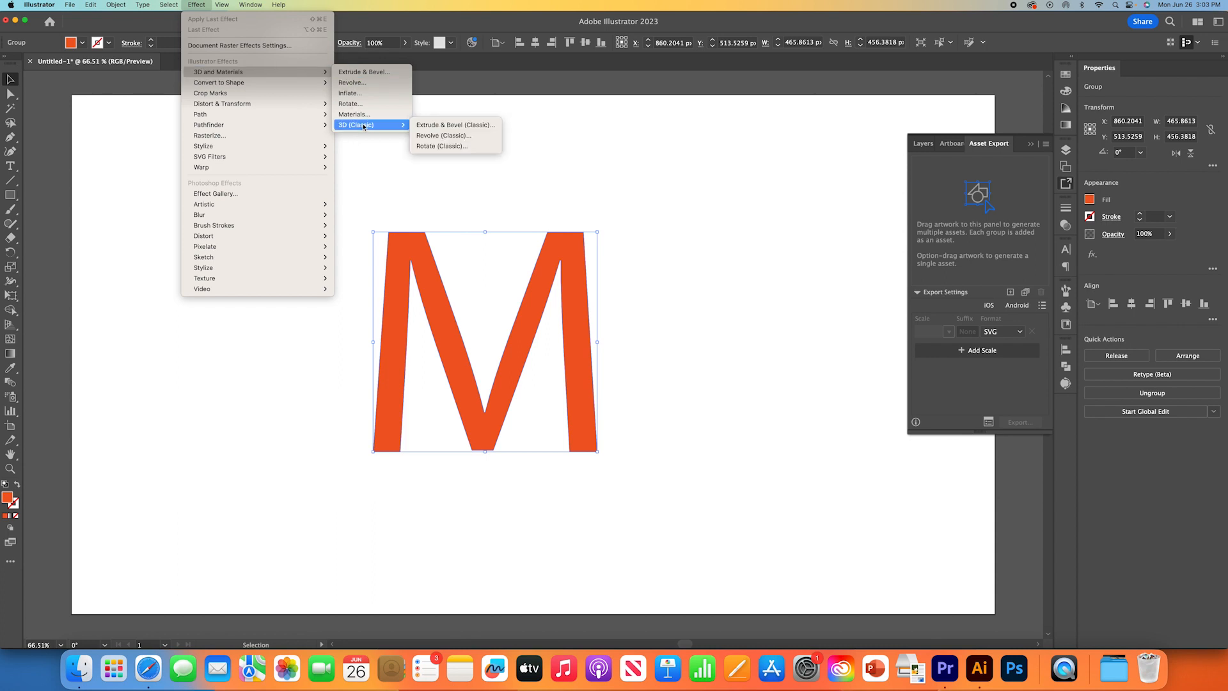
pyautogui.click(437, 125)
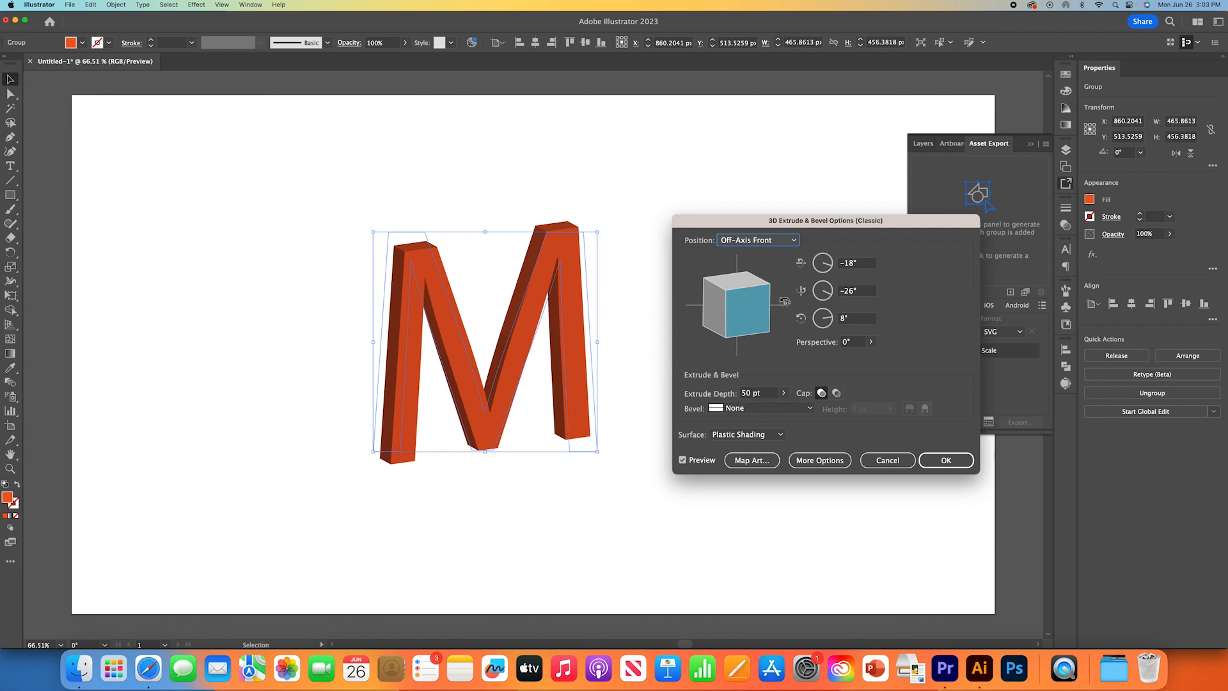
pyautogui.click(927, 458)
pyautogui.click(682, 272)
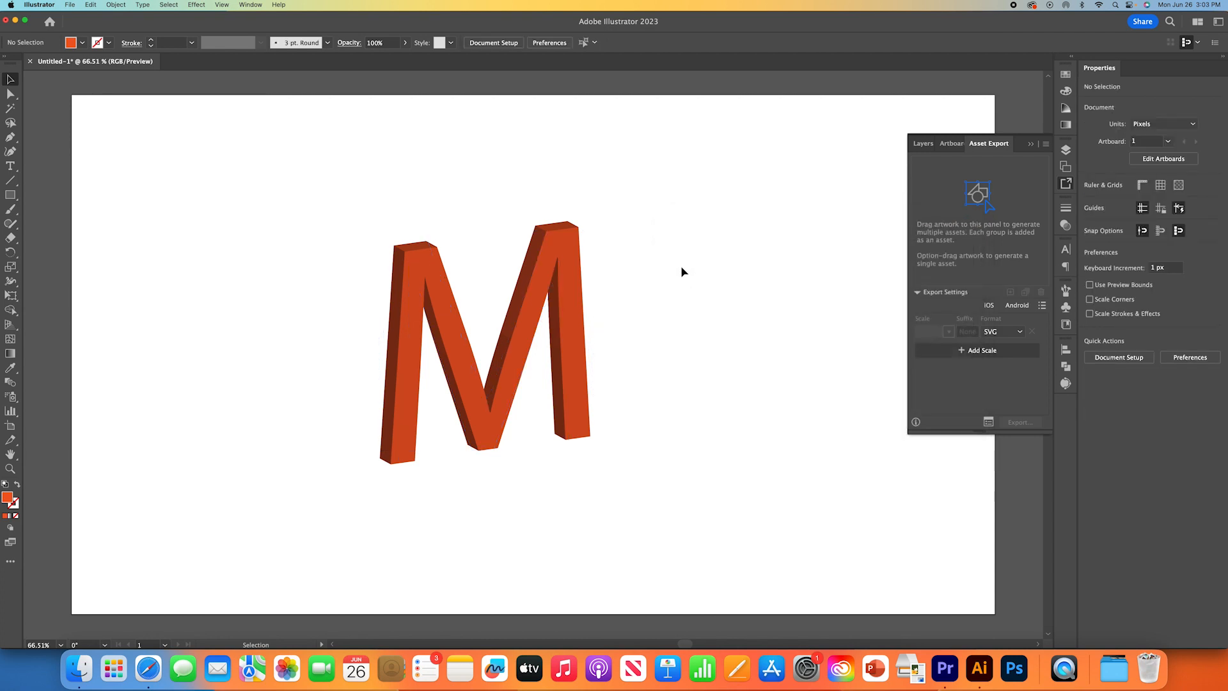